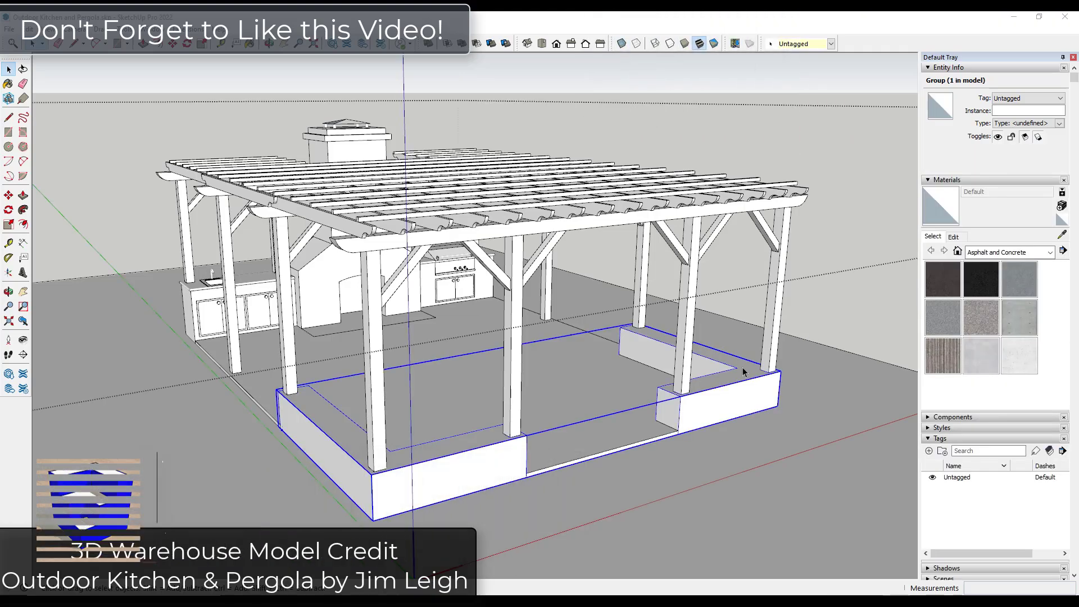
- Paint the planter walls with Stone Coursed Rough from the Brick, Cladding and Siding materials
scroll(582, 466, "up", 5)
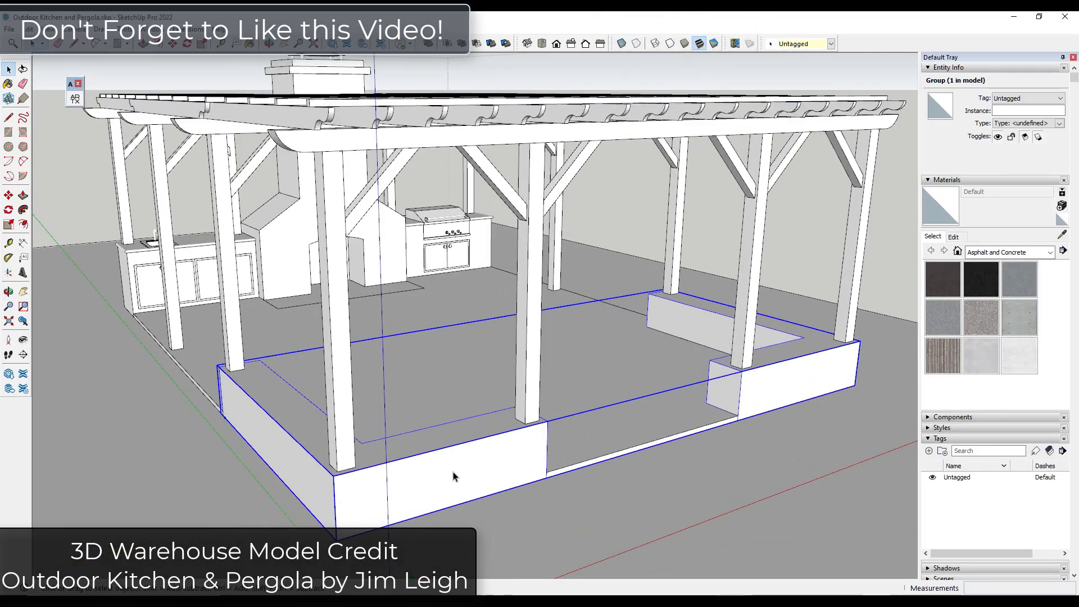
left_click(1004, 254)
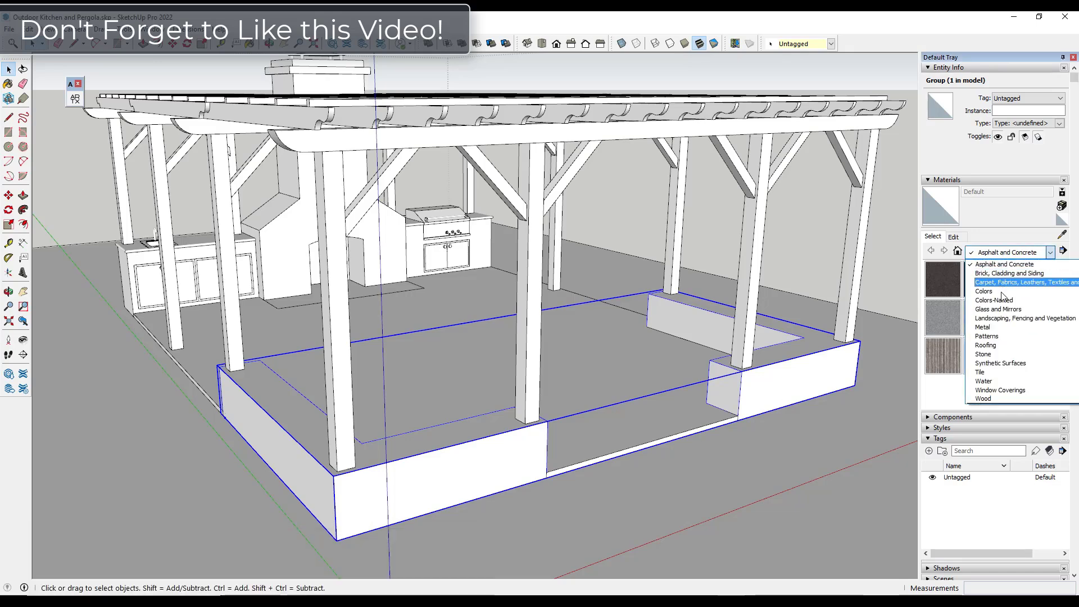
scroll(1014, 356, "up", 3)
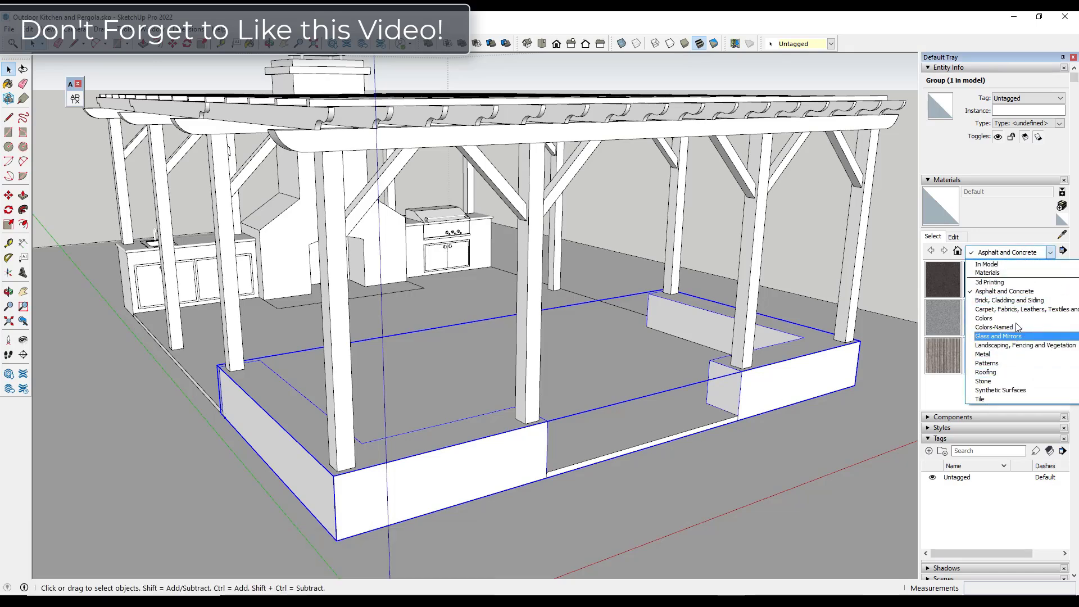
left_click(1009, 309)
scroll(984, 362, "down", 3)
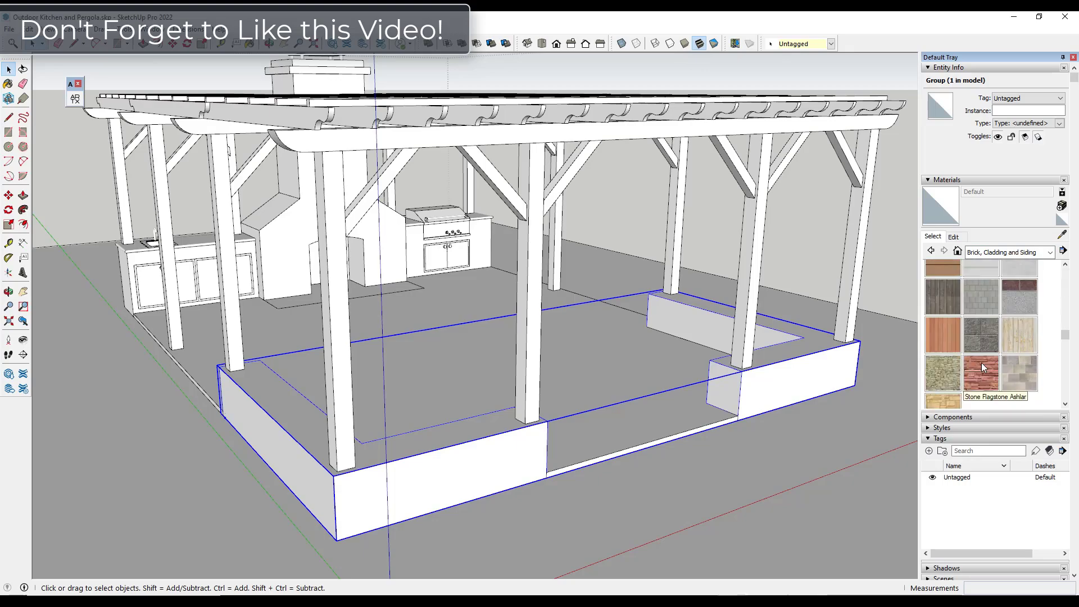
left_click(936, 377)
left_click(481, 453)
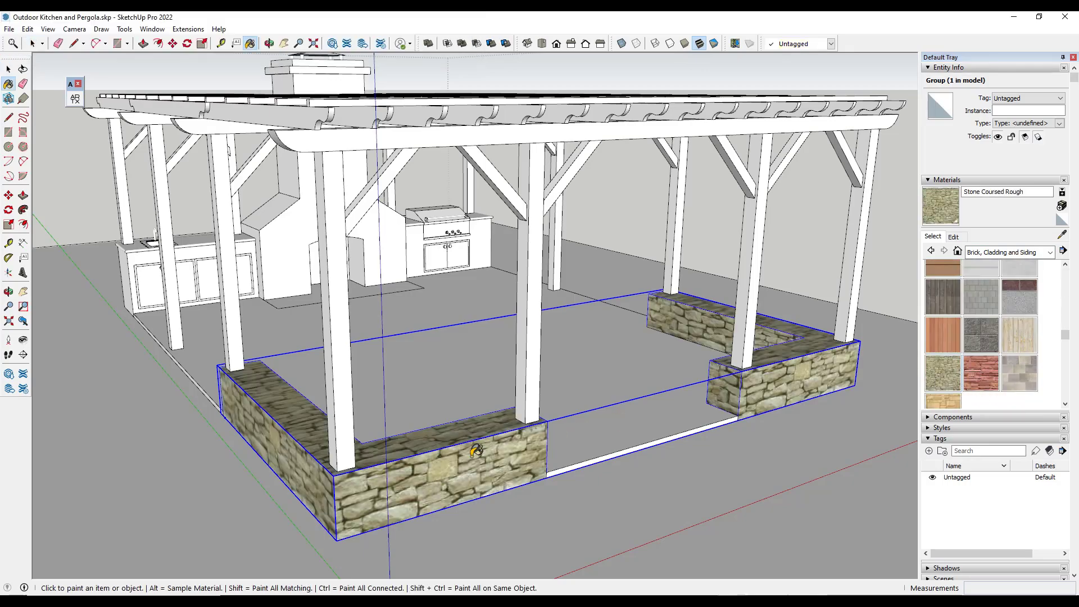
- Repaint the planter walls with the reddish Stone Flagstone Ashlar material
middle_click_drag(478, 454, 445, 477)
scroll(675, 427, "up", 2)
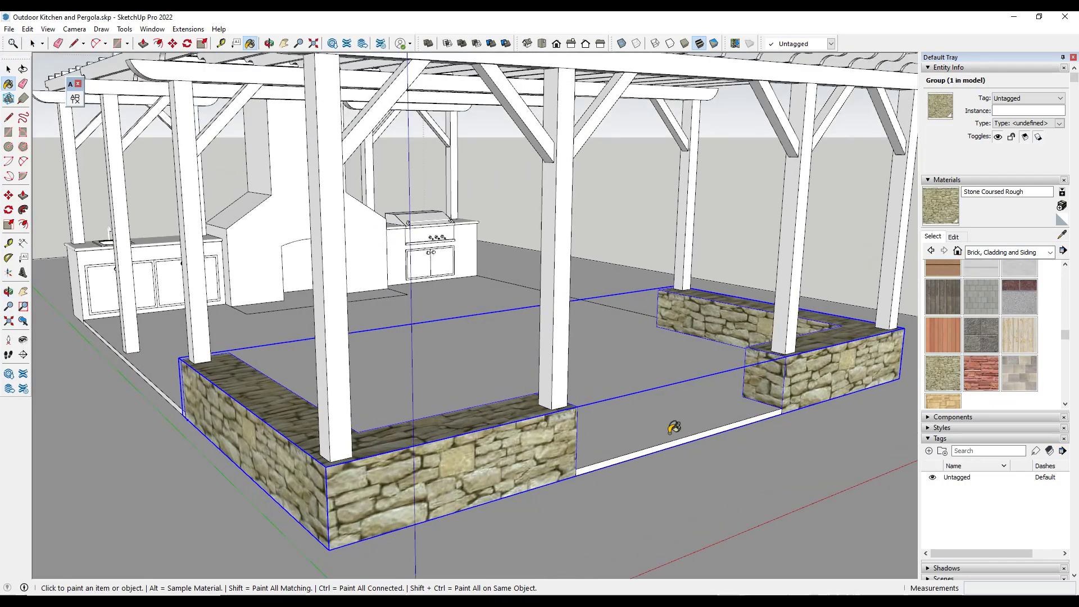
left_click(967, 366)
left_click(832, 378)
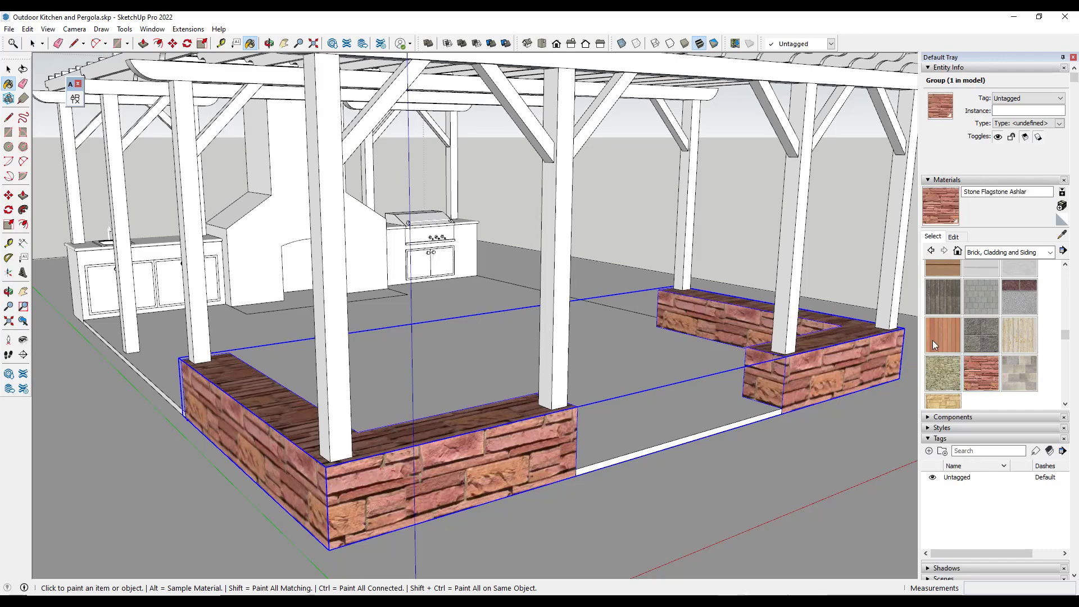
- Repaint the planter walls with Stone Sandstone Ashlar Light and orbit to check them
left_click(942, 396)
left_click(843, 365)
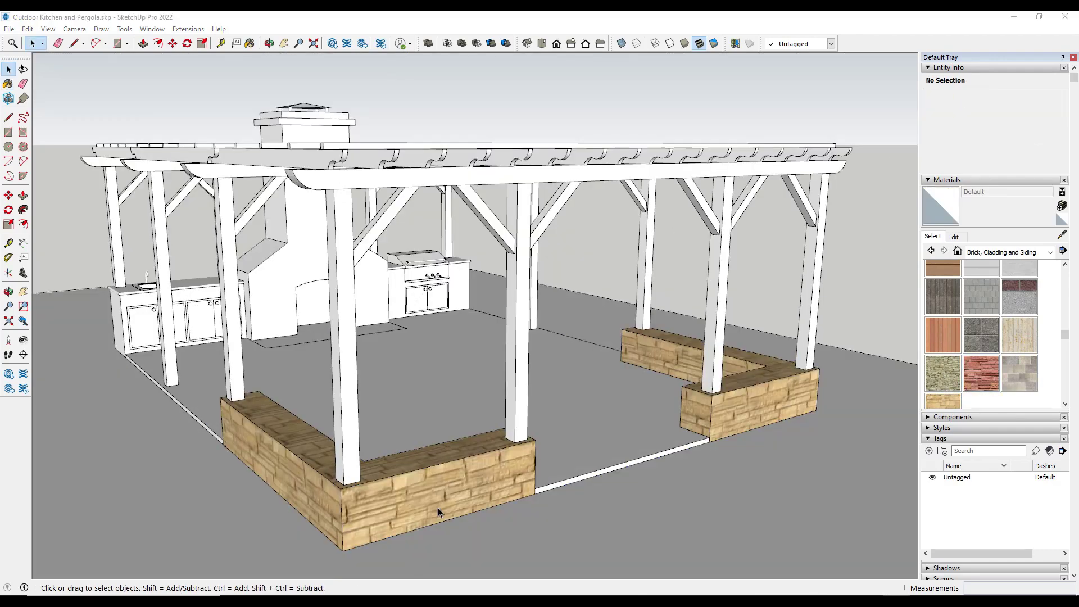
middle_click_drag(386, 505, 390, 494)
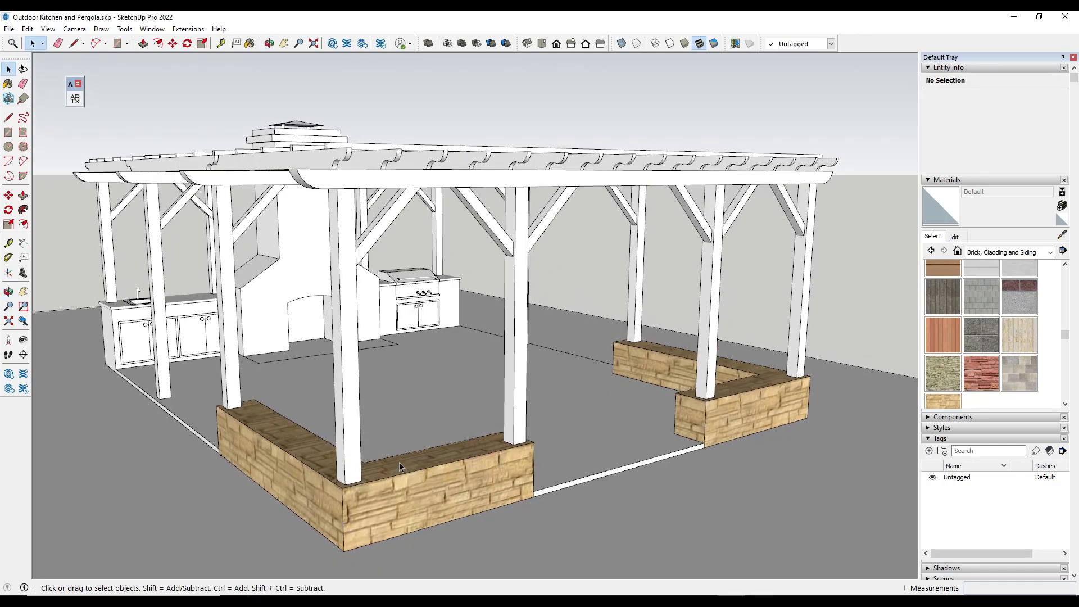
scroll(387, 508, "up", 2)
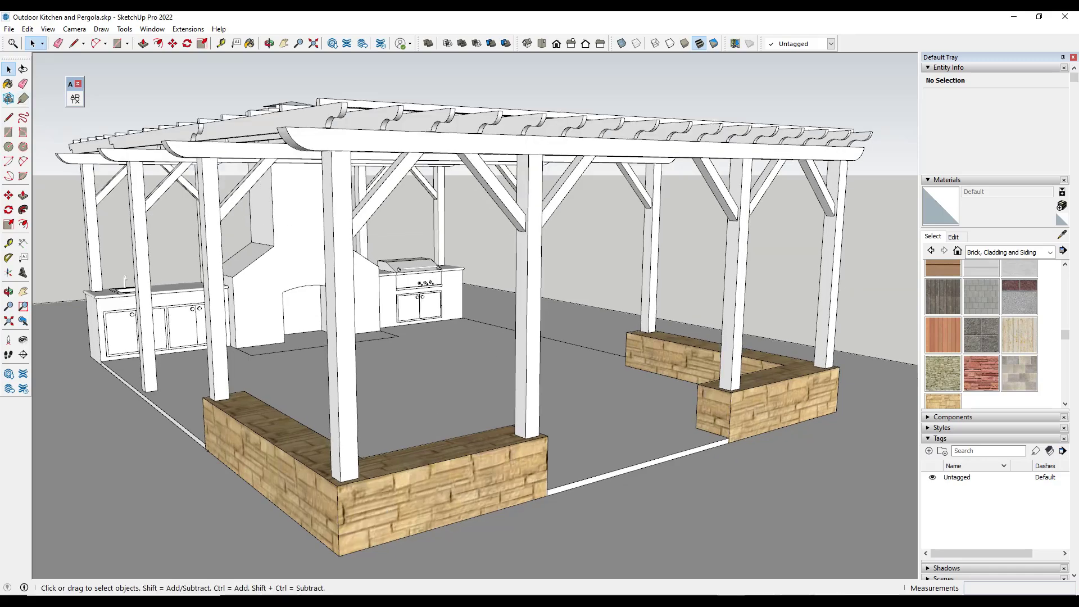
- Compare brick textures on ambientCG, 3Dassets.one and Poly Haven, then open the extracted Red Bricks 04 folder
key("alt+Tab")
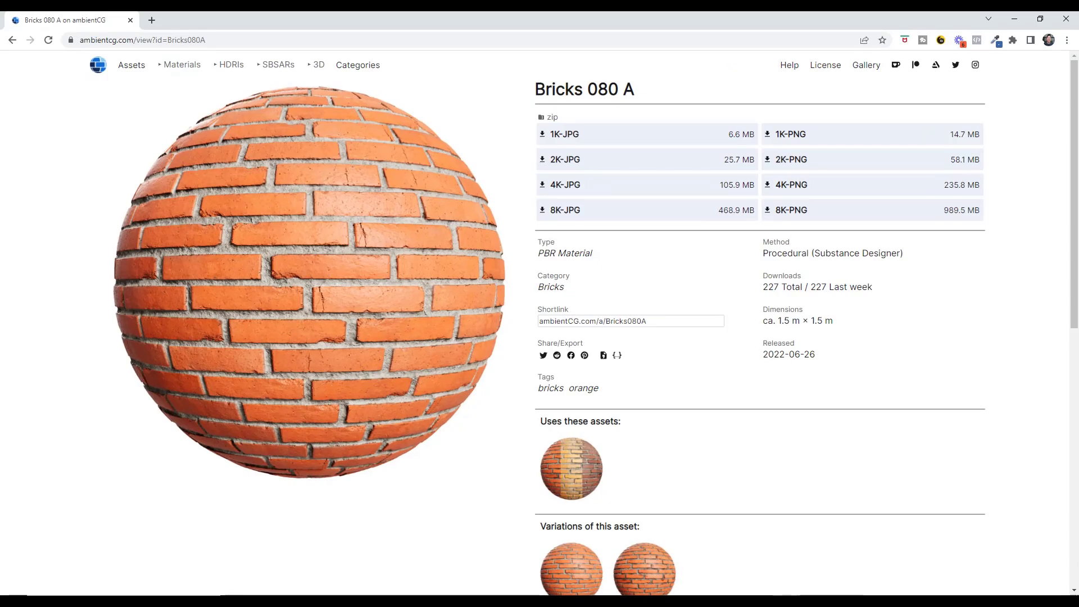
left_click_drag(3, 73, 208, 19)
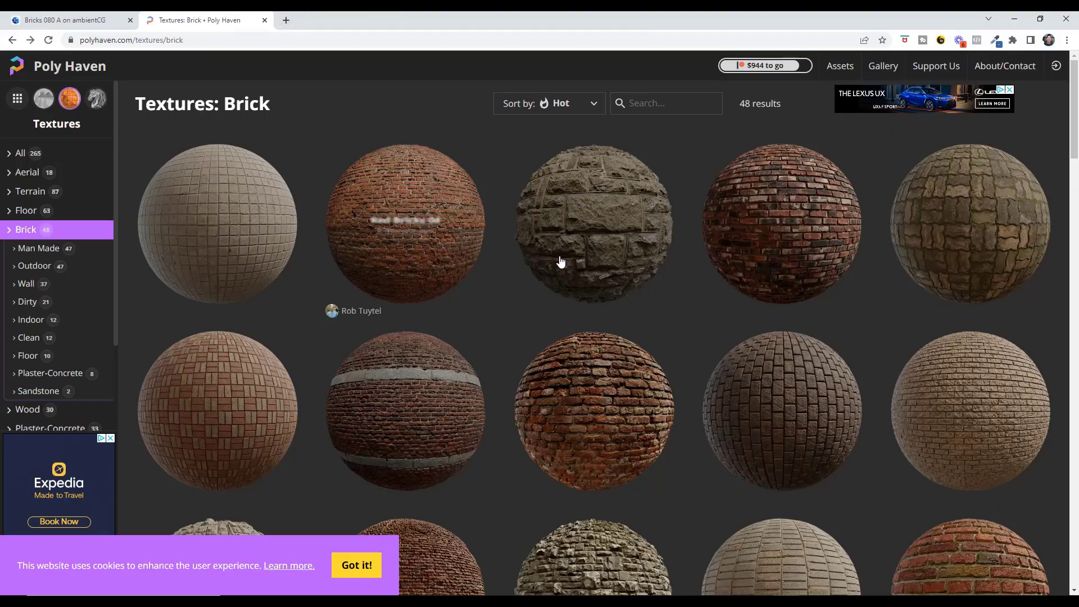
left_click(81, 21)
left_click(12, 41)
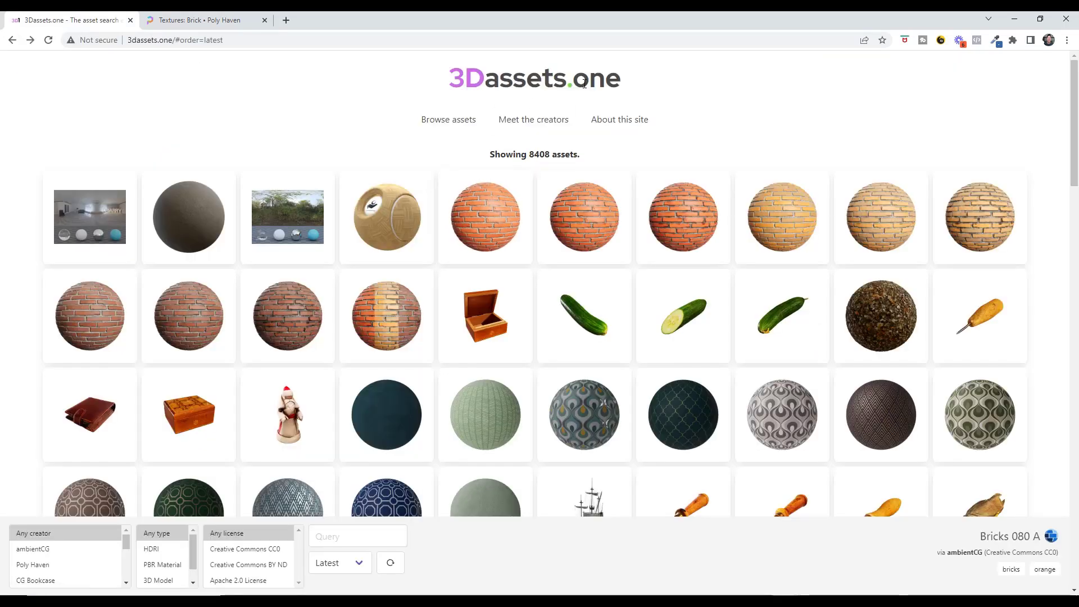
scroll(608, 405, "down", 3)
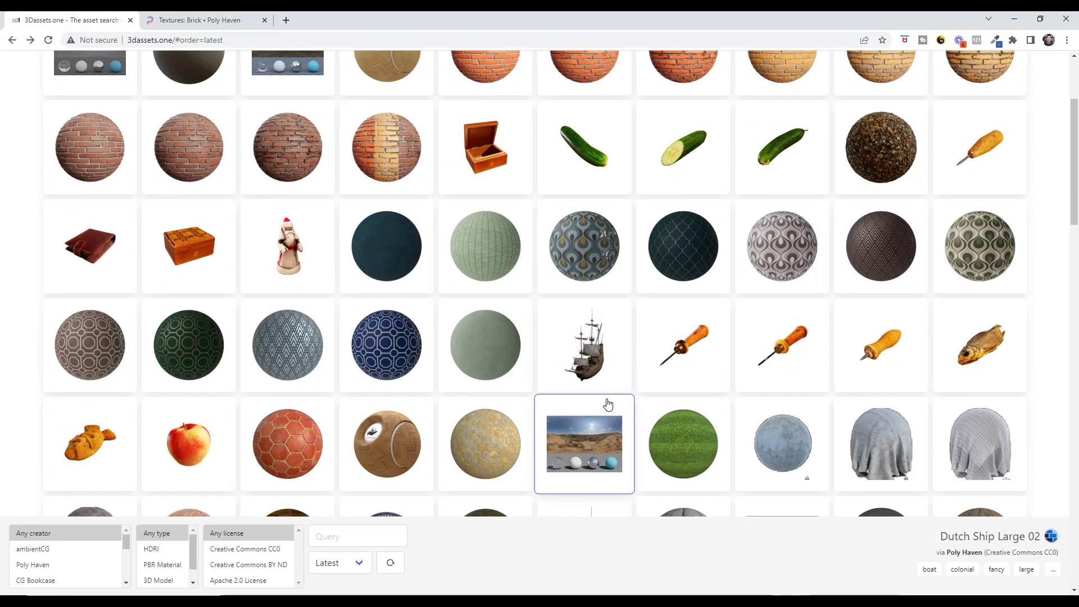
scroll(450, 405, "up", 3)
left_click(169, 19)
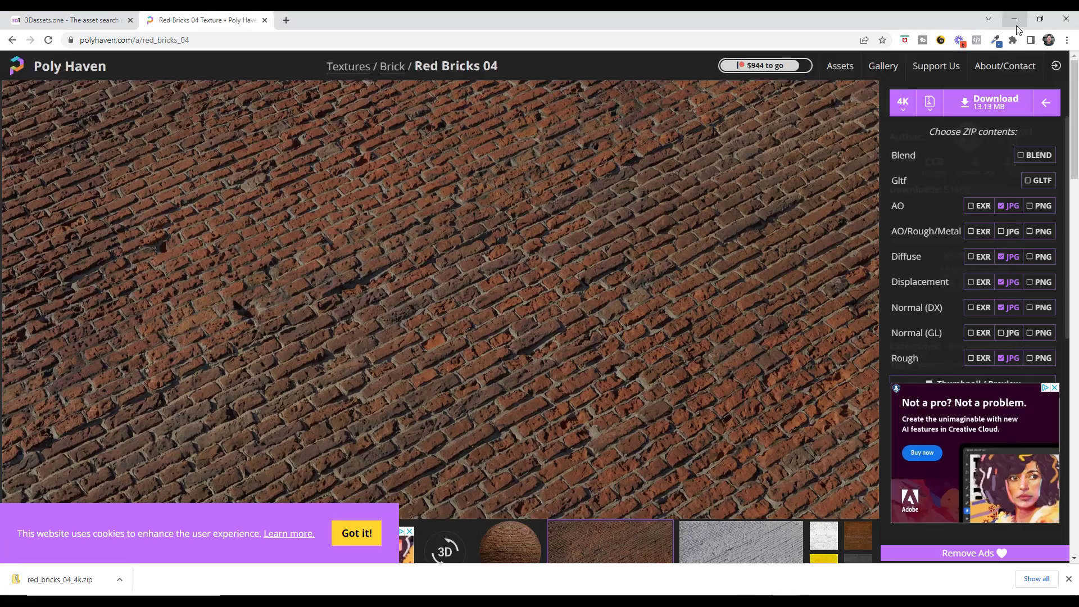
key("Return")
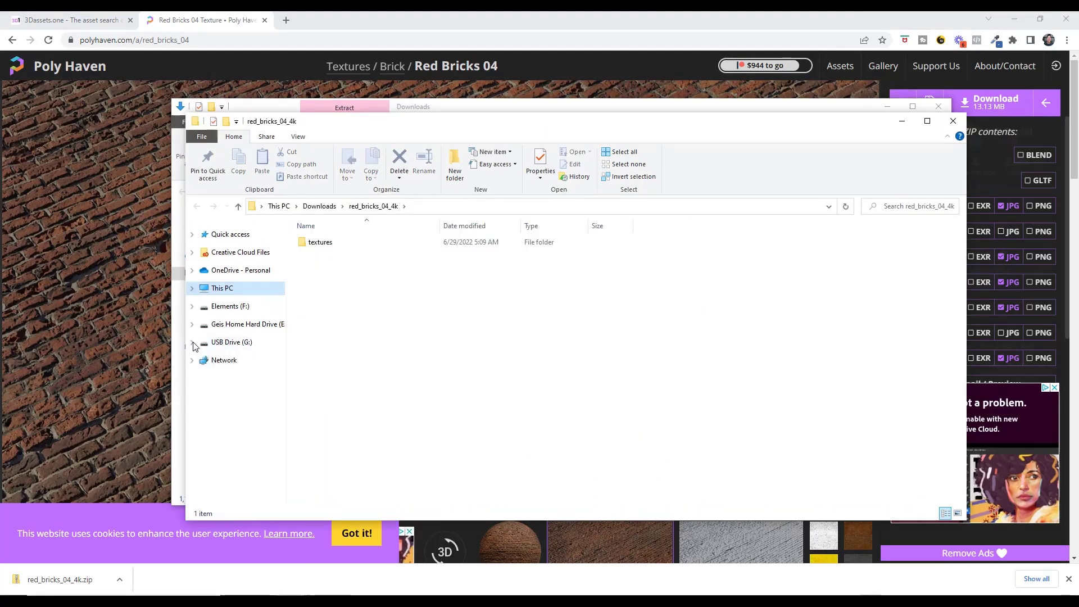
- Create a Brick material from red_bricks_04_diff_4k.jpg and set its texture width to 4'
key("Return")
left_click(642, 419)
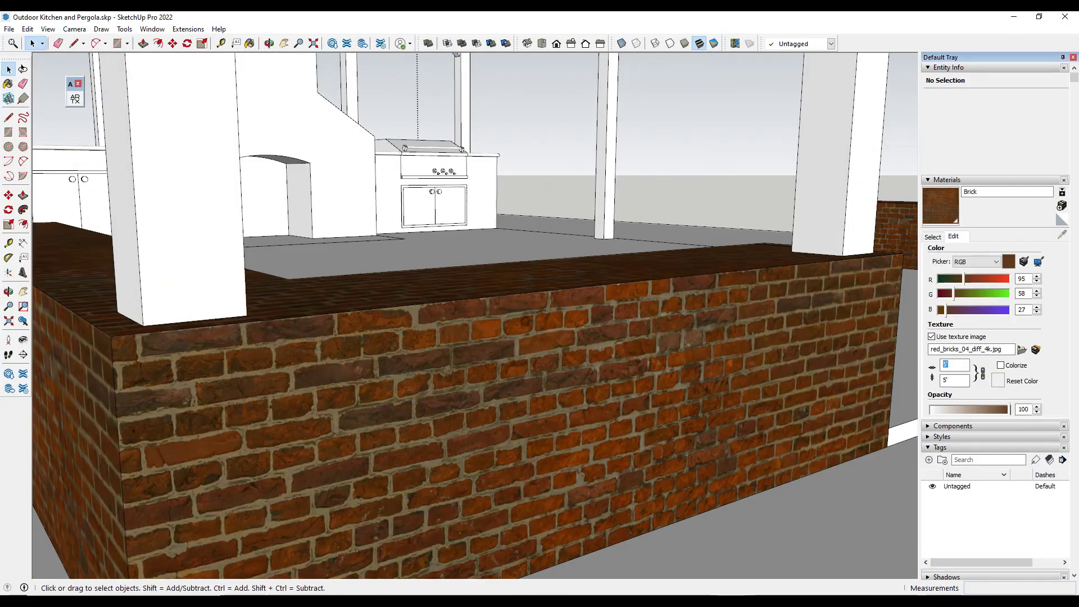
type("4")
key("Return")
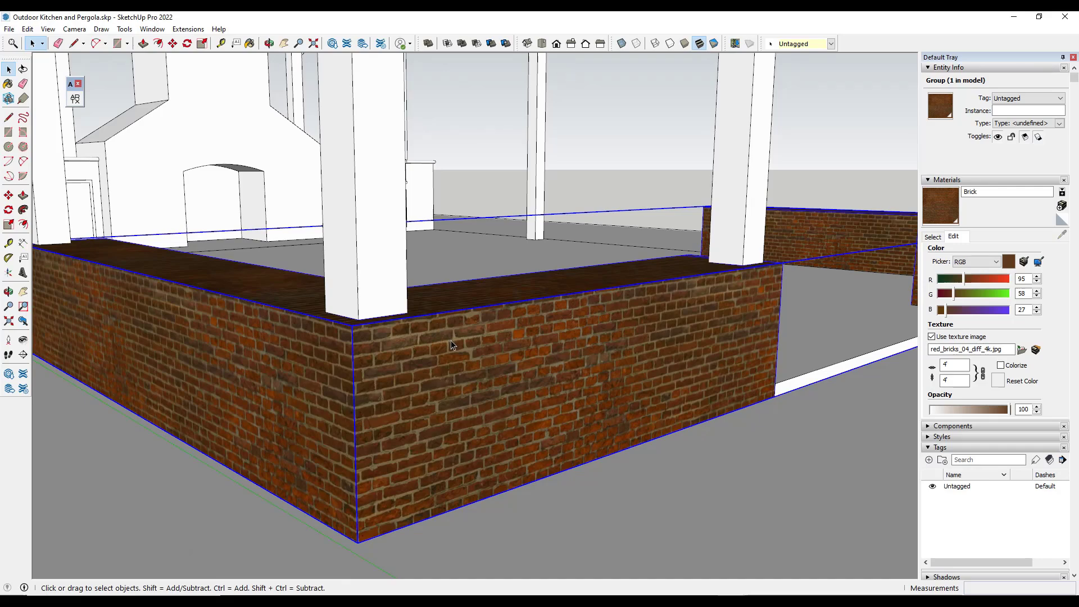
- Orbit around the red brick planters, return to the In Model materials, and deselect the planter group
middle_click_drag(446, 356, 447, 389)
scroll(447, 385, "down", 2)
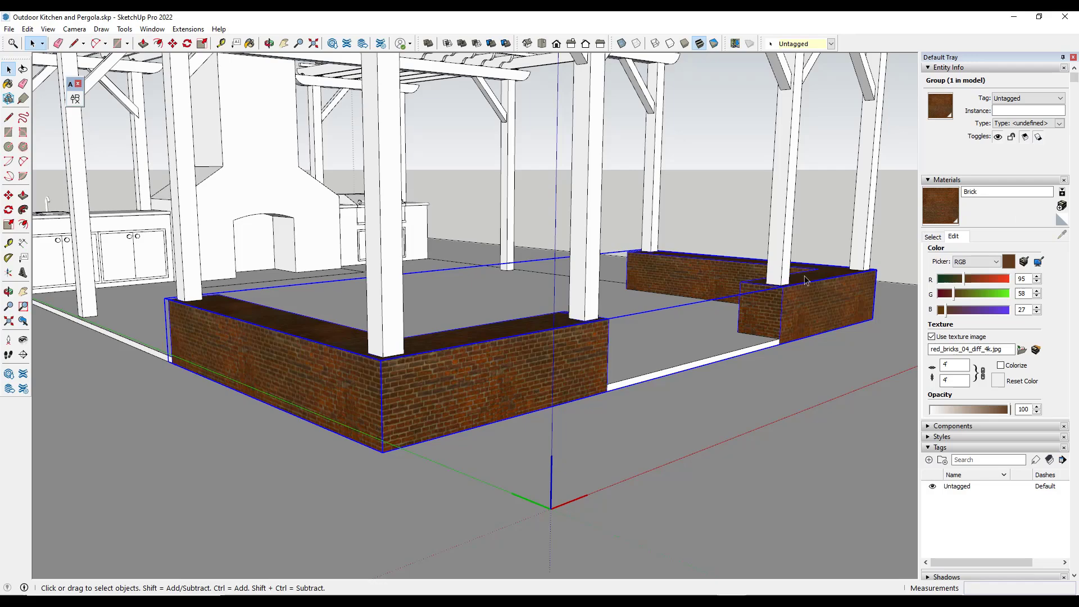
left_click(931, 237)
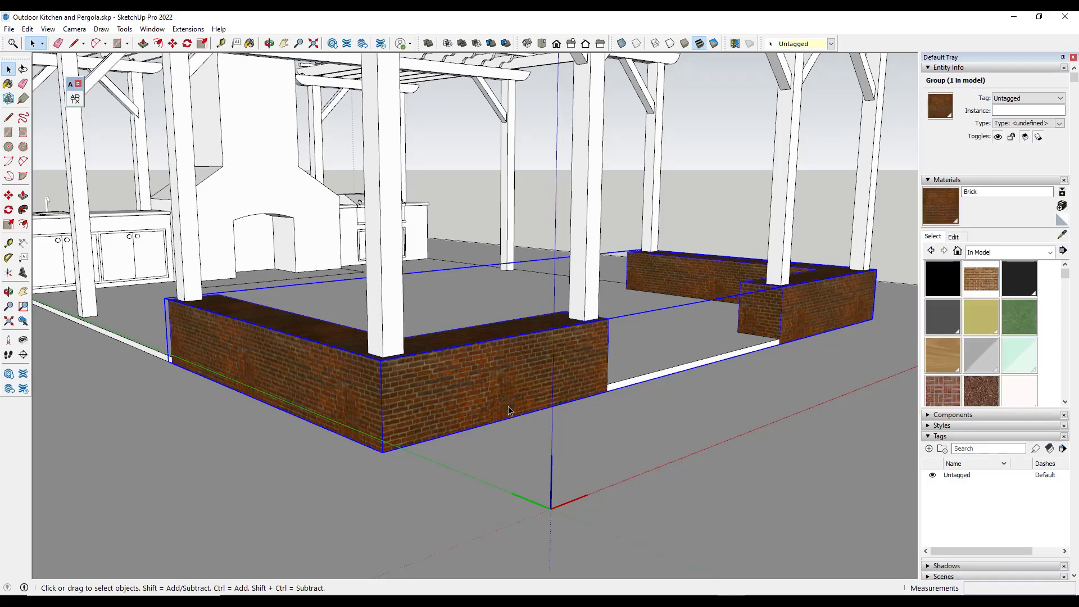
scroll(508, 410, "down", 5)
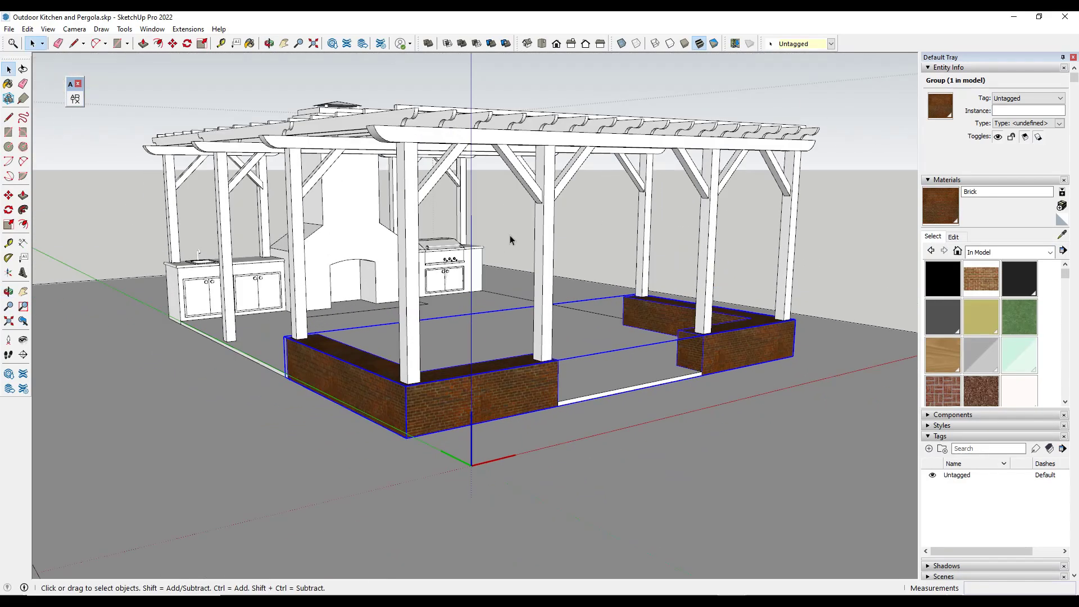
scroll(510, 236, "up", 2)
left_click(481, 237)
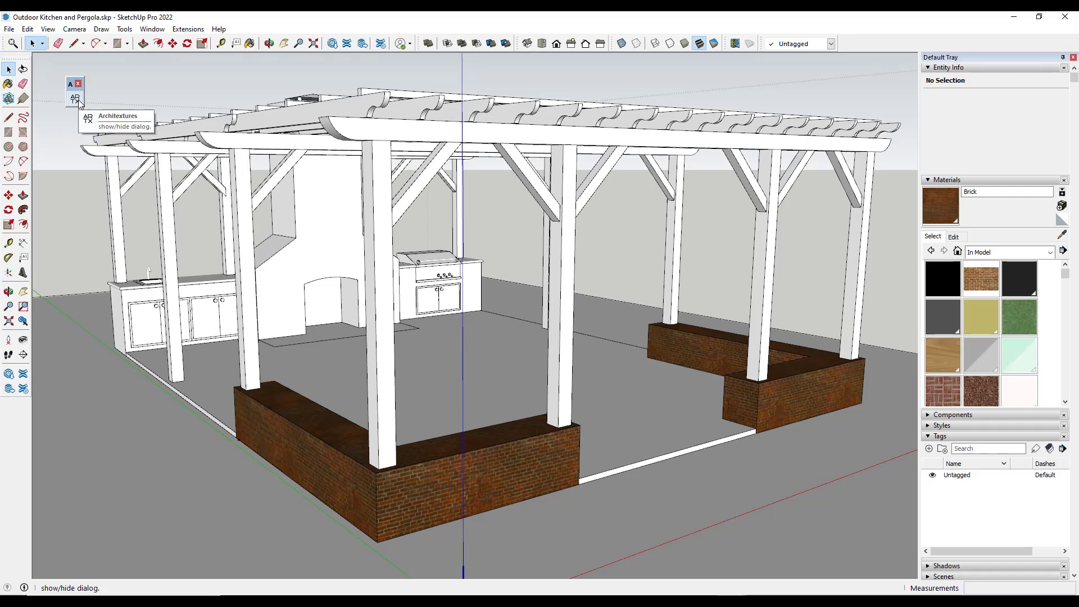
- View the Architextures for SketchUp listing in Extension Warehouse
left_click(347, 43)
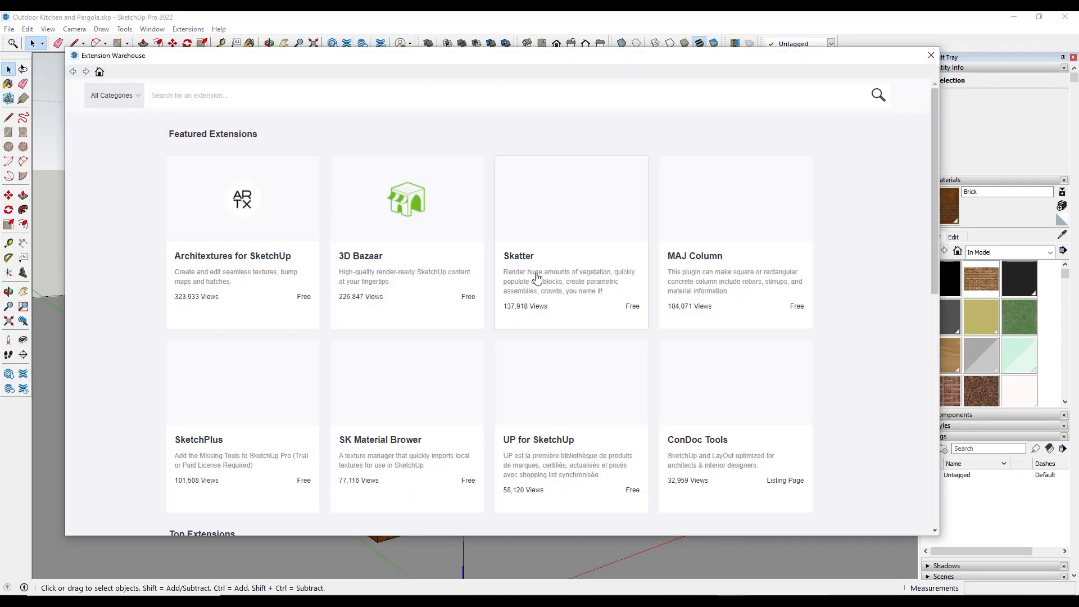
left_click(234, 241)
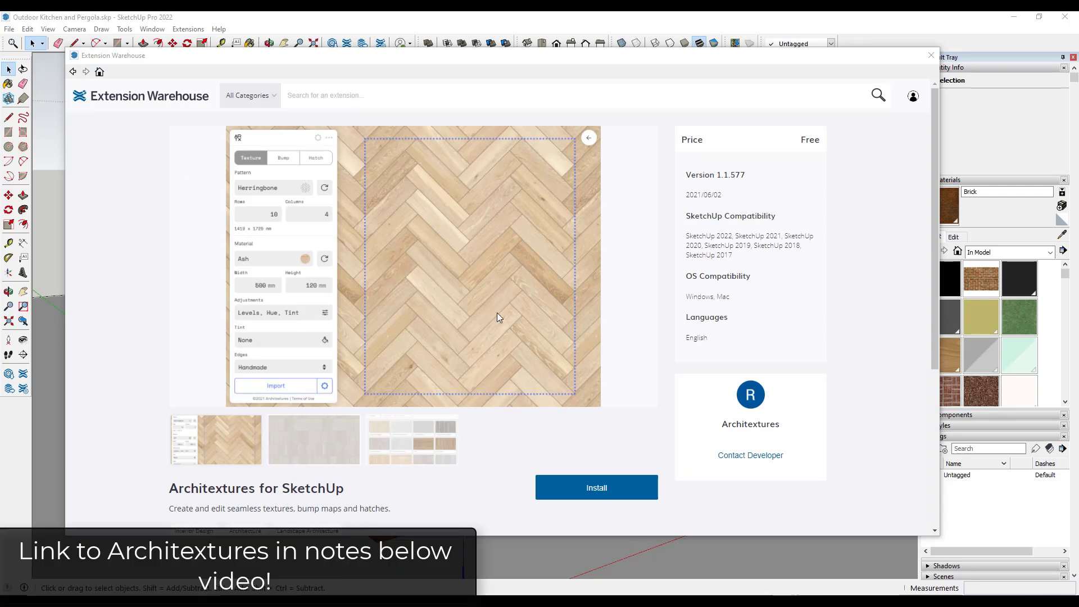
scroll(497, 312, "down", 5)
scroll(478, 320, "up", 5)
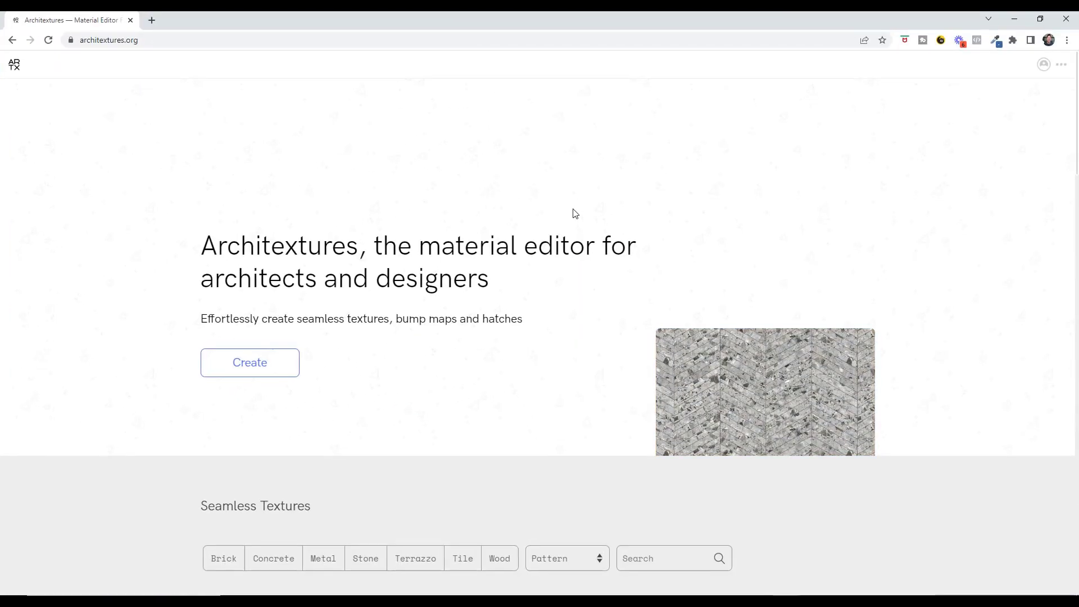
scroll(347, 289, "down", 2)
scroll(365, 296, "down", 3)
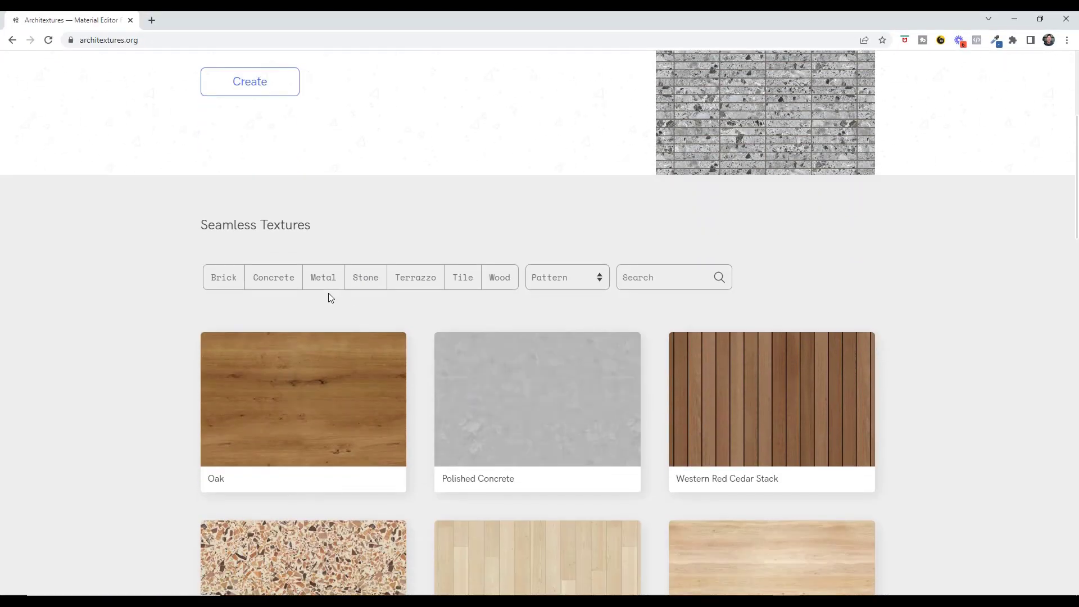
scroll(330, 298, "down", 3)
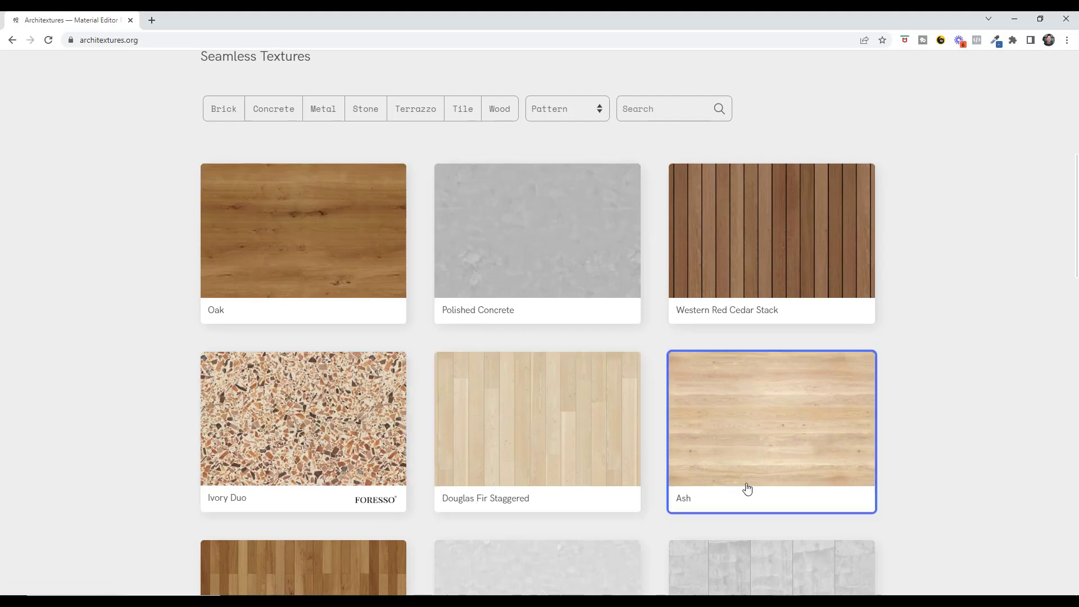
scroll(211, 371, "down", 8)
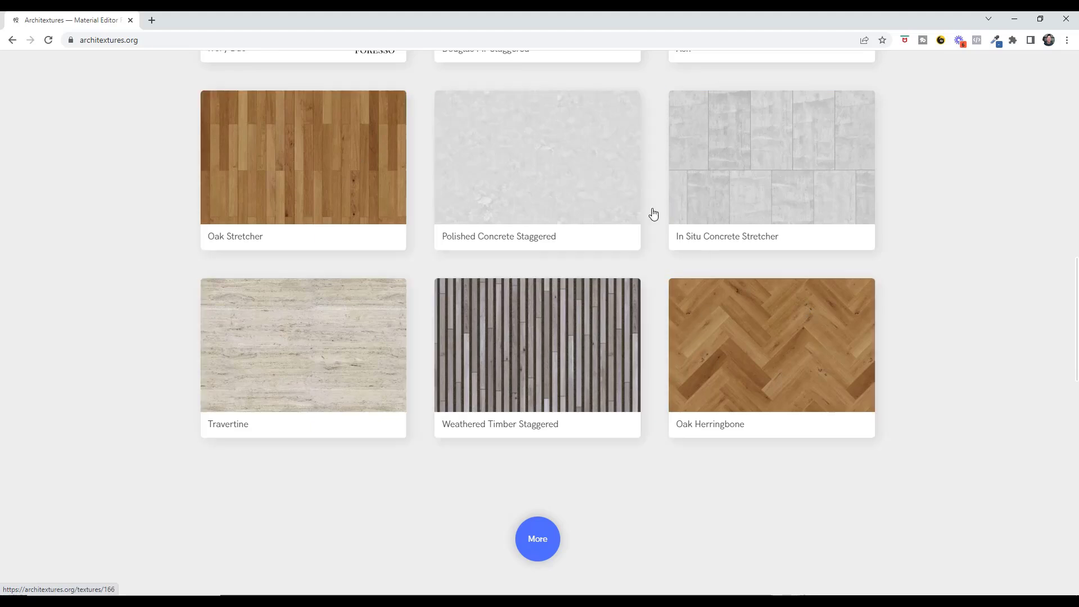
scroll(392, 281, "down", 4)
scroll(392, 281, "down", 7)
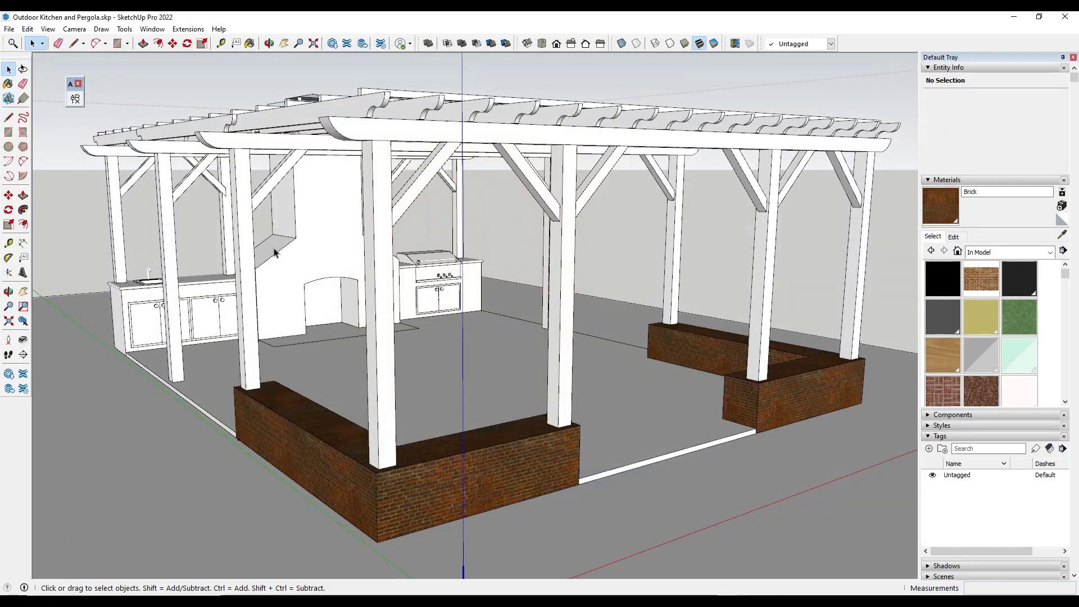
- Orbit the pergola and bring up the Architextures texture library
middle_click_drag(275, 253, 128, 158)
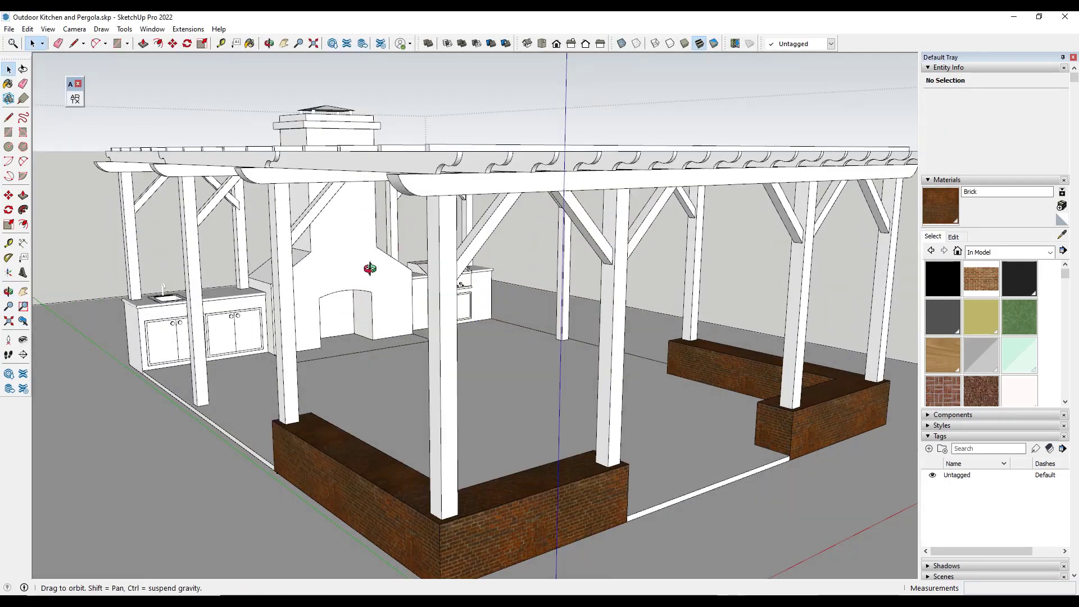
middle_click_drag(381, 269, 199, 173)
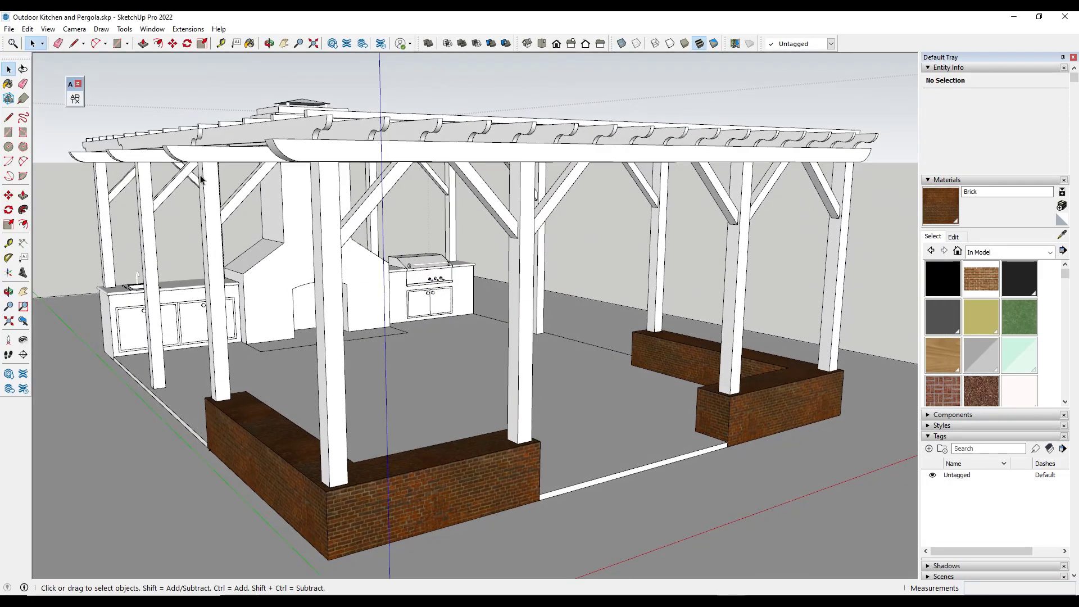
left_click(75, 99)
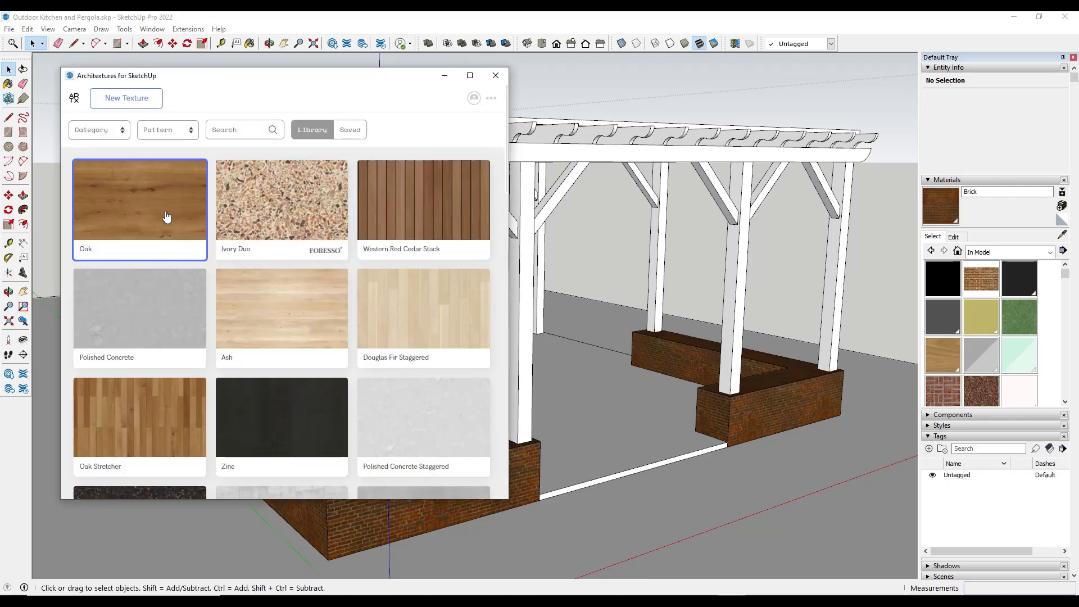
scroll(255, 326, "down", 14)
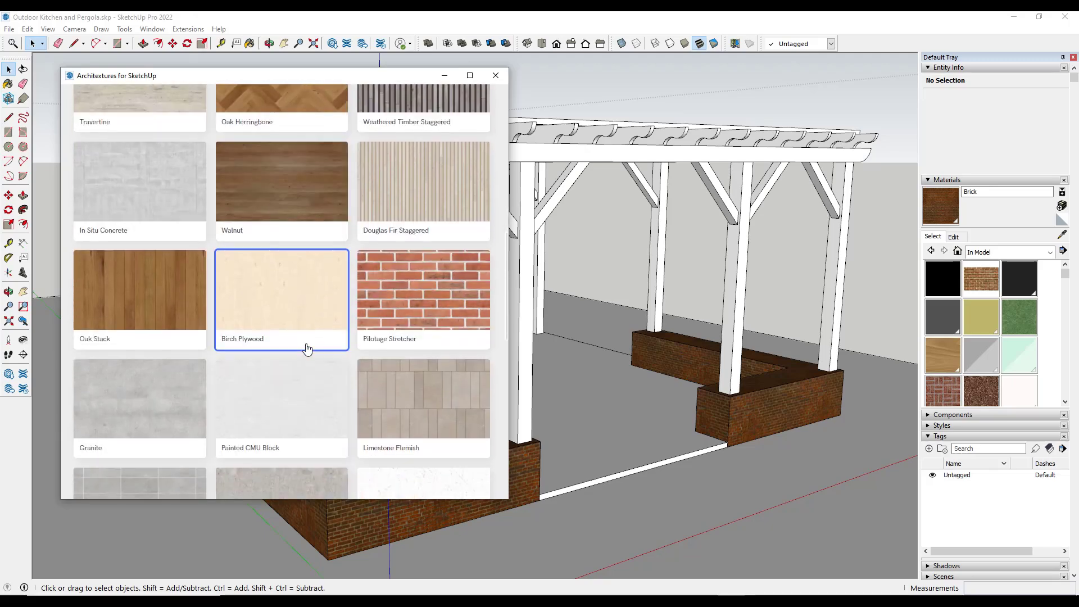
scroll(321, 348, "down", 3)
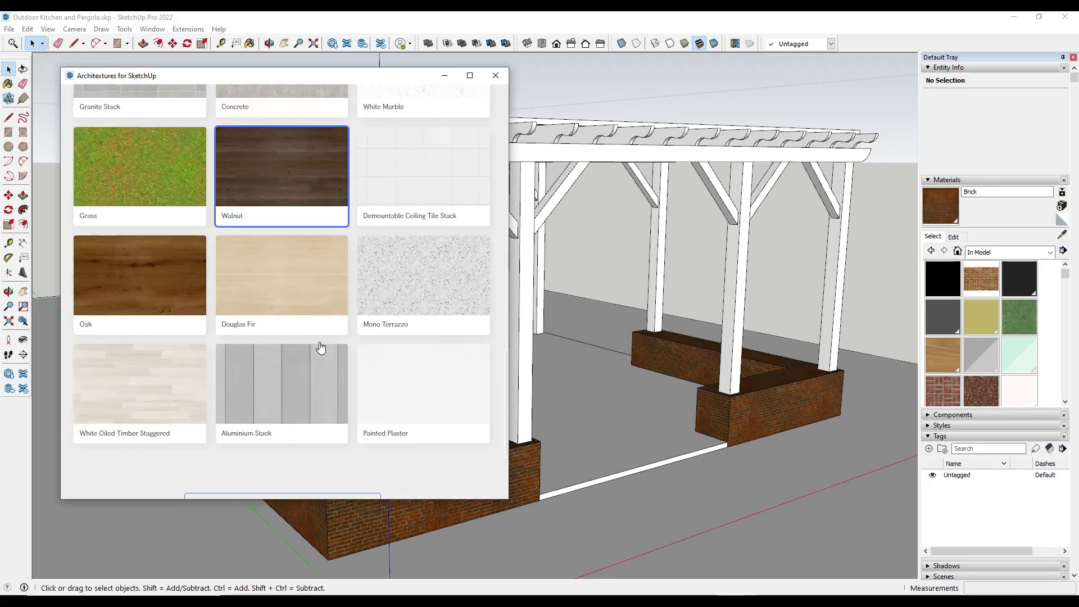
scroll(321, 347, "down", 3)
scroll(315, 345, "up", 18)
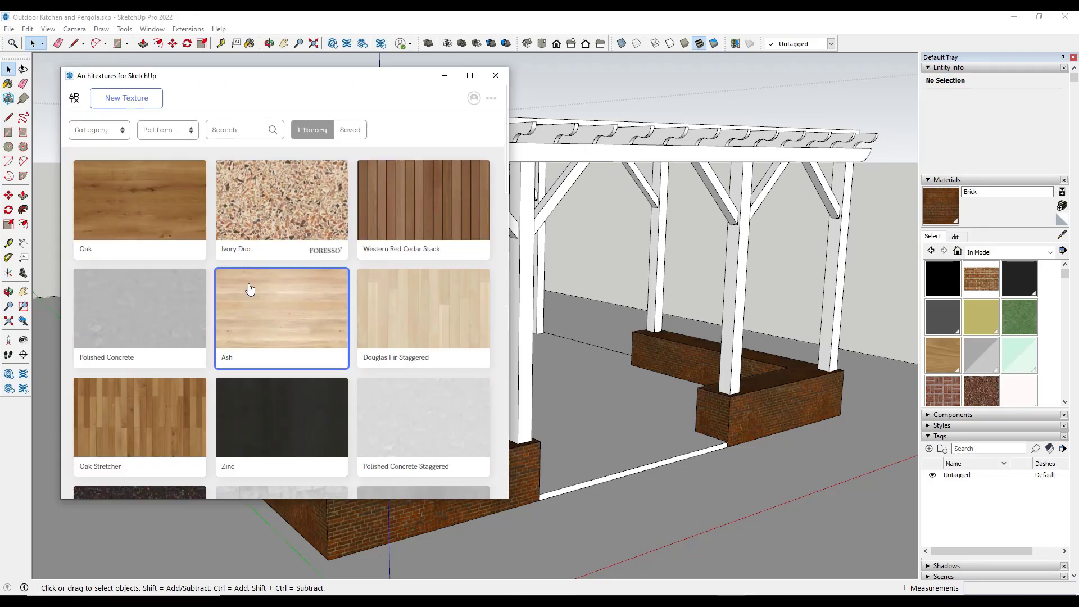
- Filter the library to Brick and open Pilotage Stretcher in the texture editor
left_click(99, 130)
left_click(86, 237)
left_click(99, 129)
left_click(96, 165)
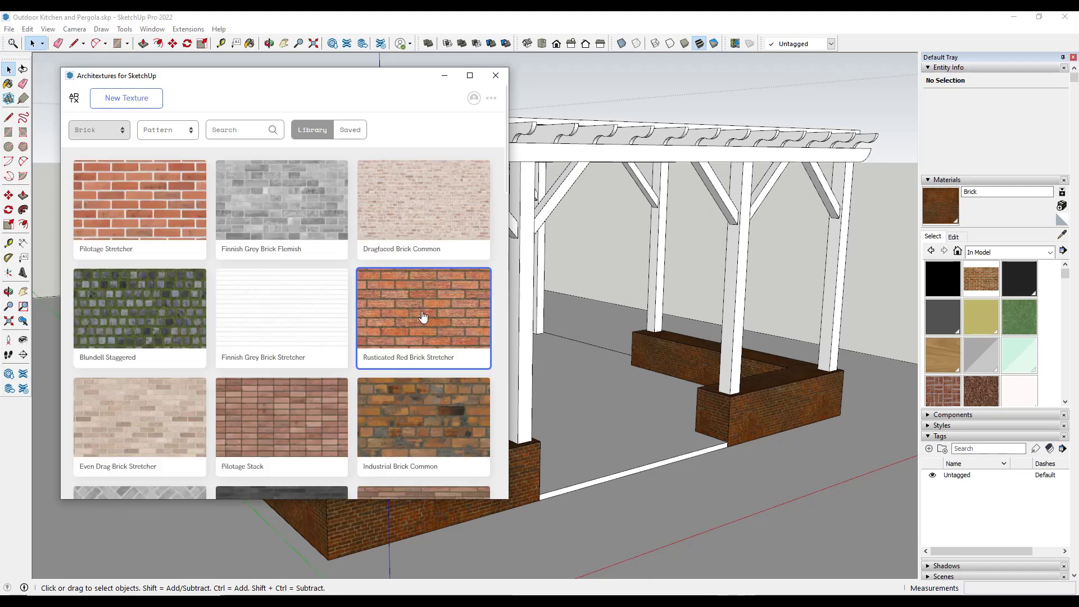
scroll(306, 334, "down", 1)
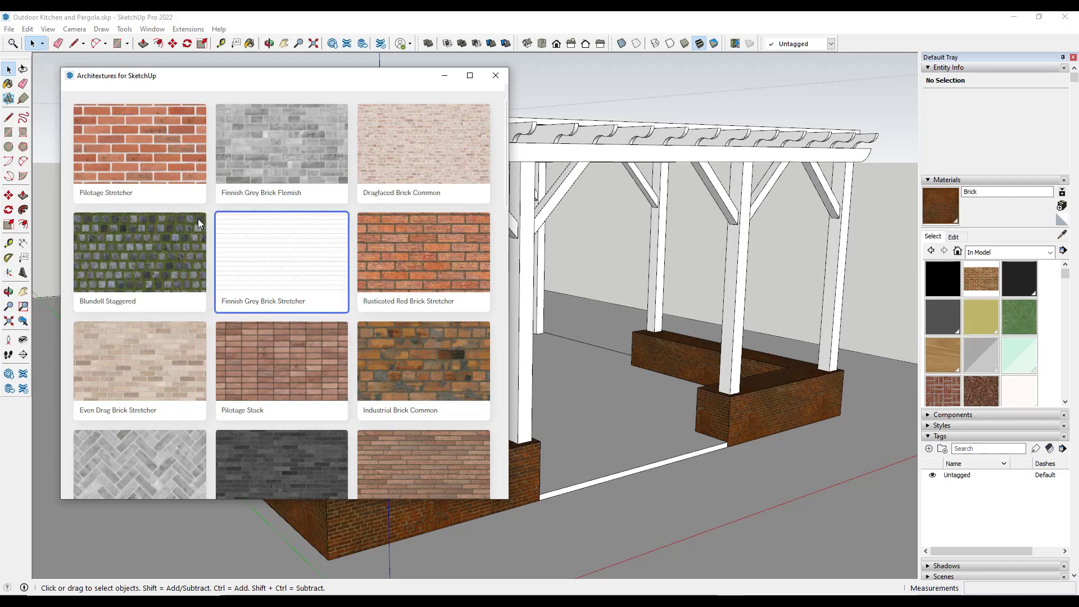
left_click(173, 163)
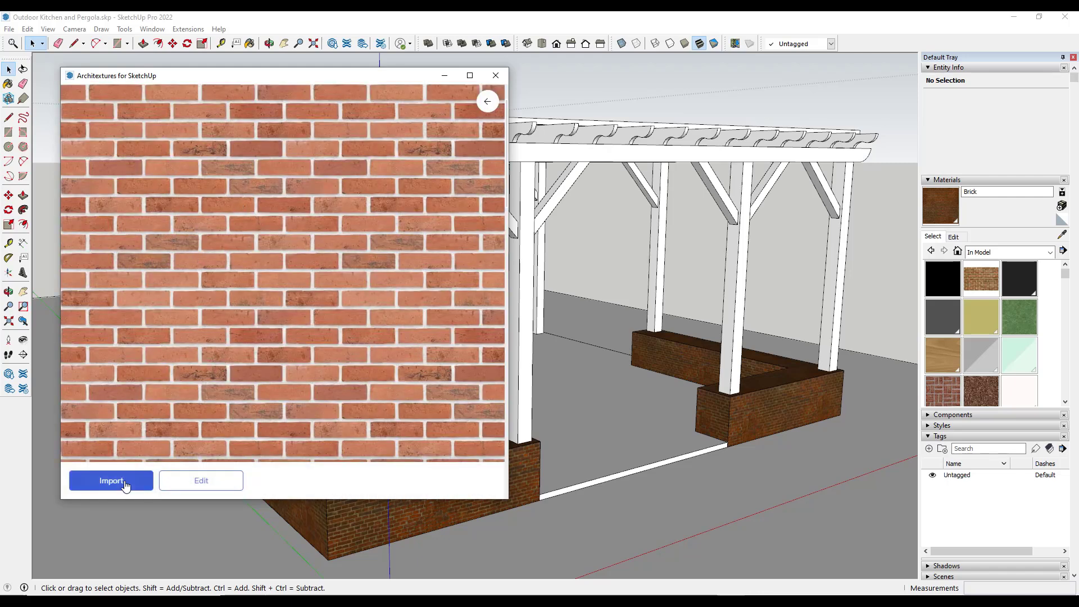
left_click(197, 481)
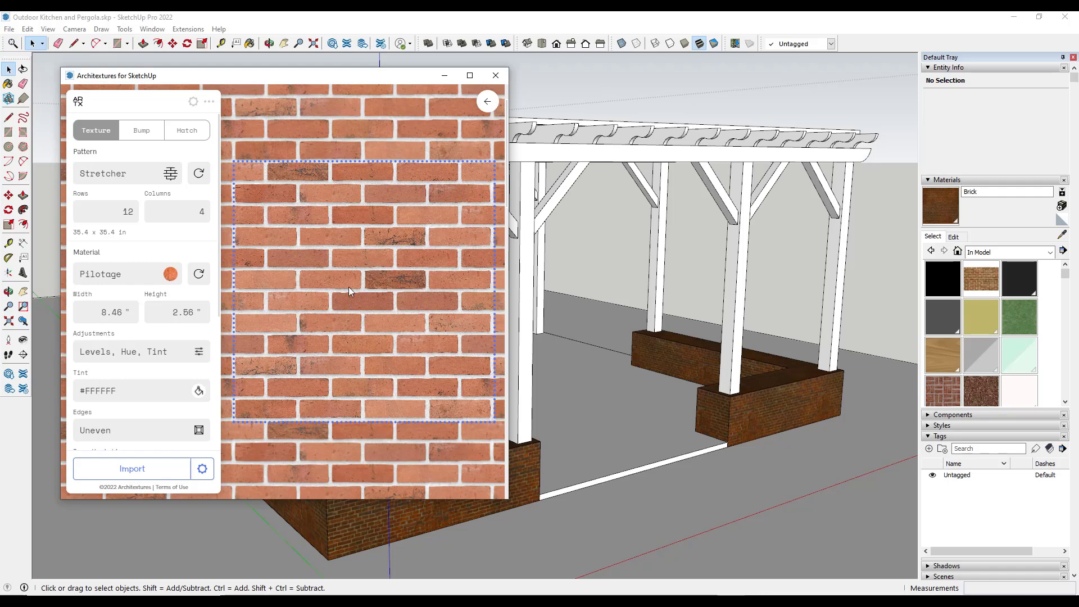
- Switch the brick bond pattern to Flemish after briefly trying Stack
left_click(153, 175)
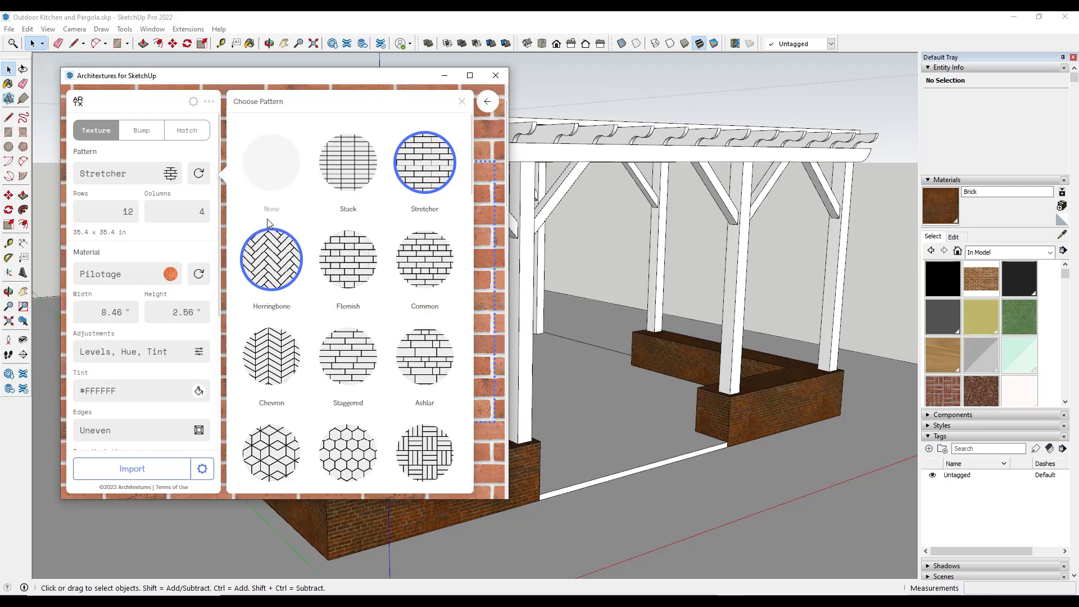
left_click(342, 175)
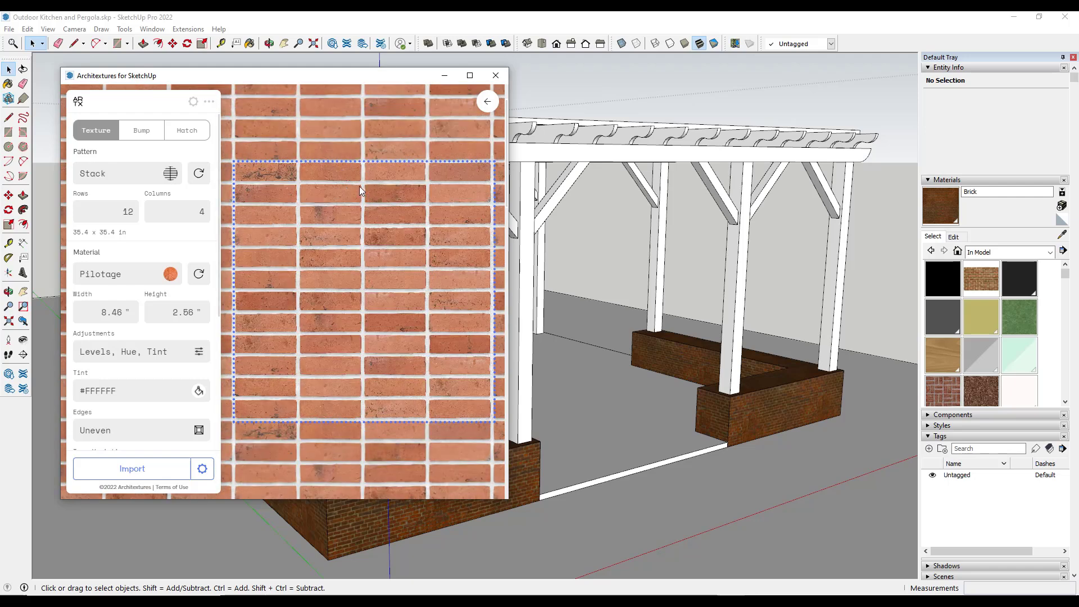
left_click(126, 175)
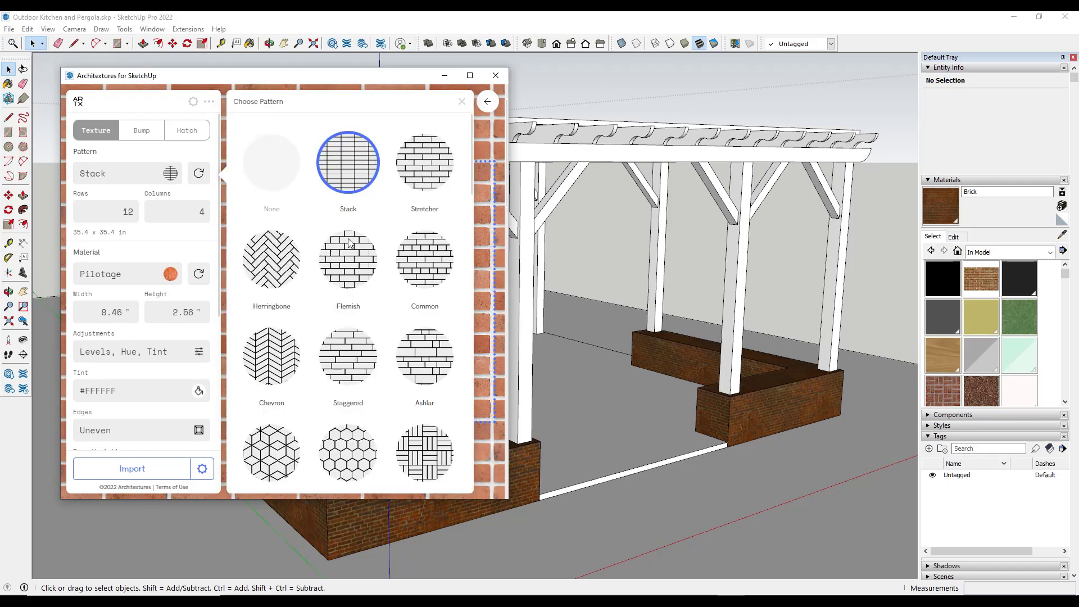
left_click(362, 280)
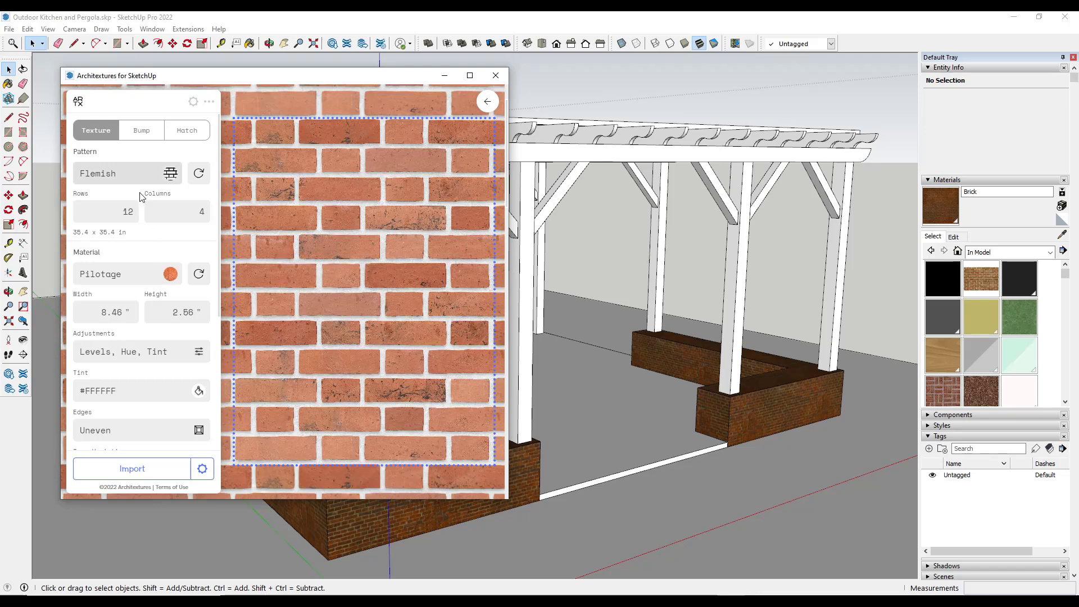
- Raise the brick texture's brightness and apply an orange #f68424 tint
scroll(145, 302, "down", 1)
left_click(150, 303)
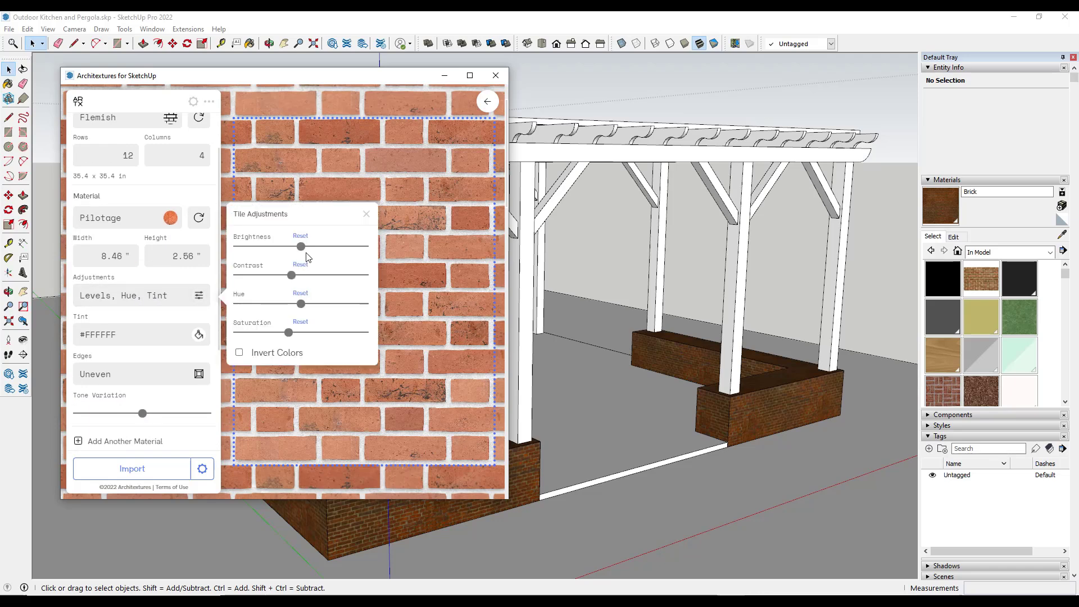
left_click_drag(303, 252, 311, 276)
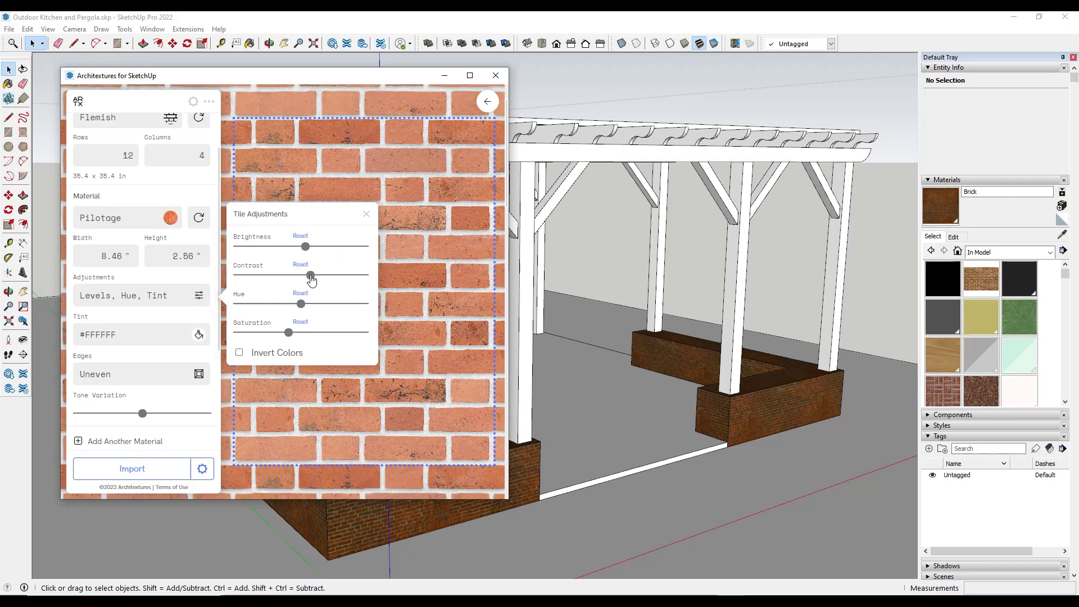
left_click(151, 339)
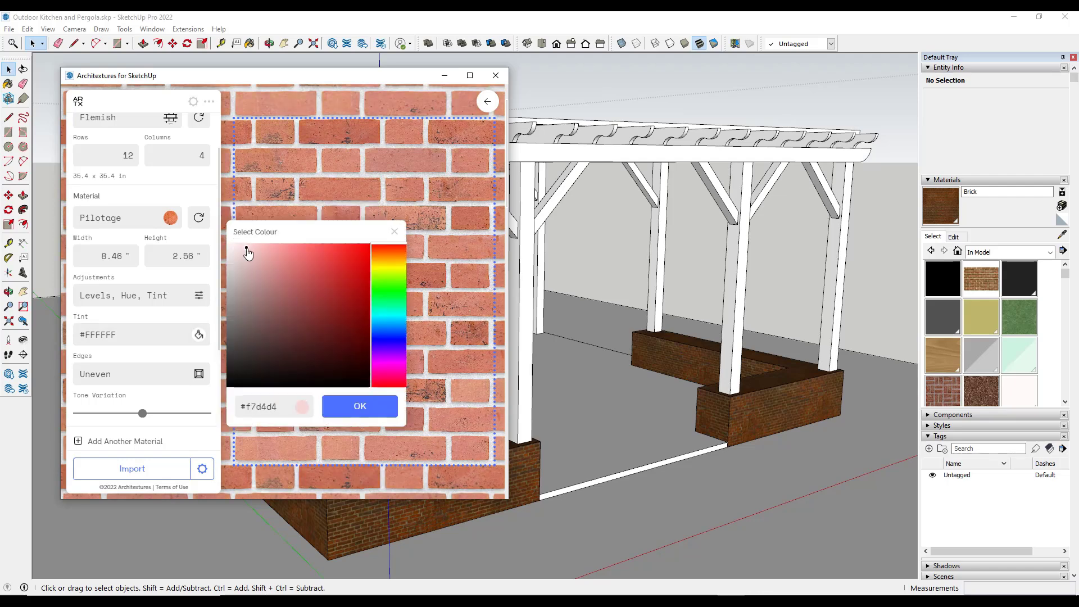
mouse_move(250, 254)
left_mouse_down()
mouse_move(299, 260)
mouse_move(335, 281)
mouse_move(364, 255)
mouse_move(337, 248)
mouse_move(352, 265)
mouse_move(255, 259)
left_mouse_up()
left_click(392, 272)
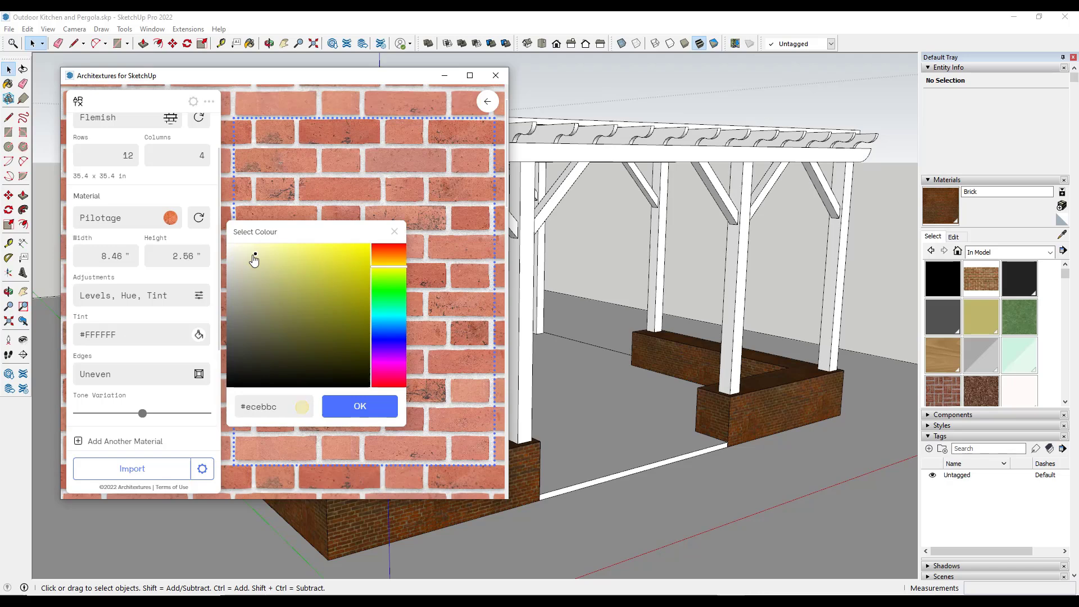
mouse_move(375, 261)
left_mouse_down()
mouse_move(339, 251)
mouse_move(349, 248)
left_mouse_up()
left_click(360, 405)
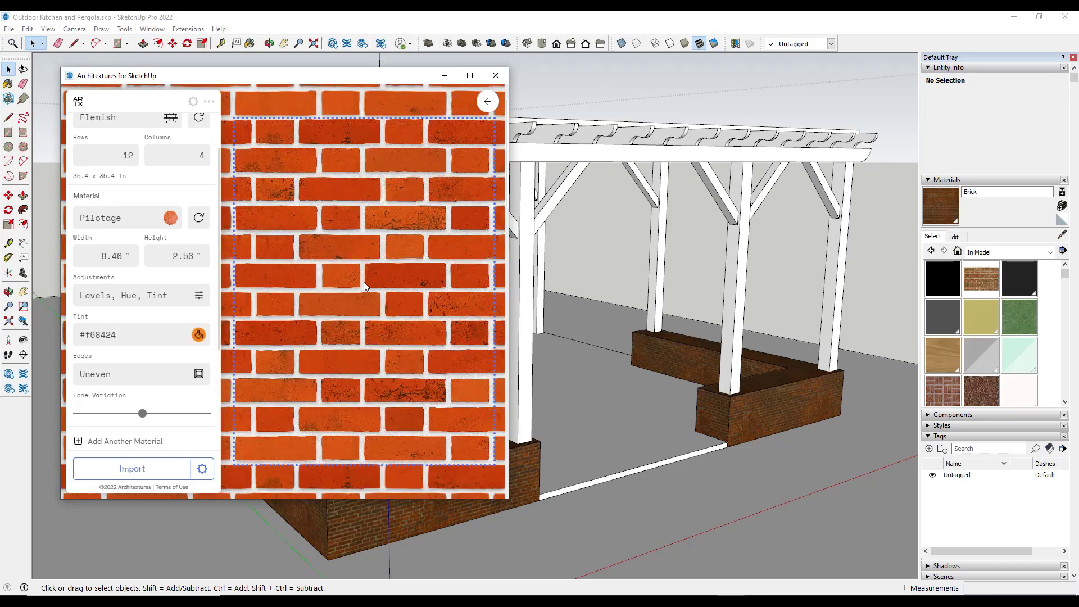
- Reset the brick tint to white #ffffff
left_click(197, 336)
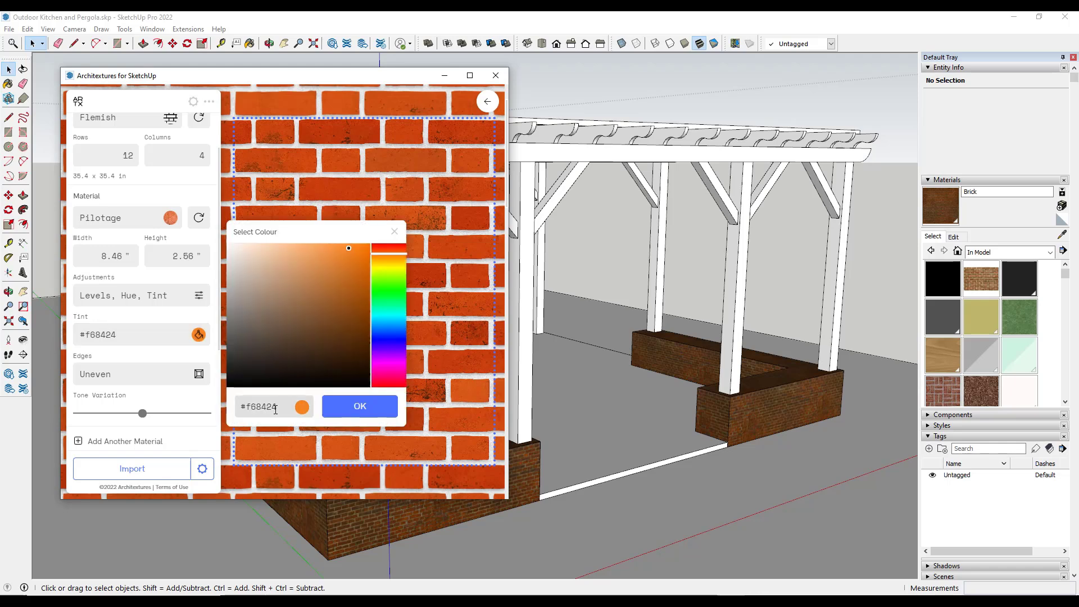
left_click_drag(214, 257, 214, 244)
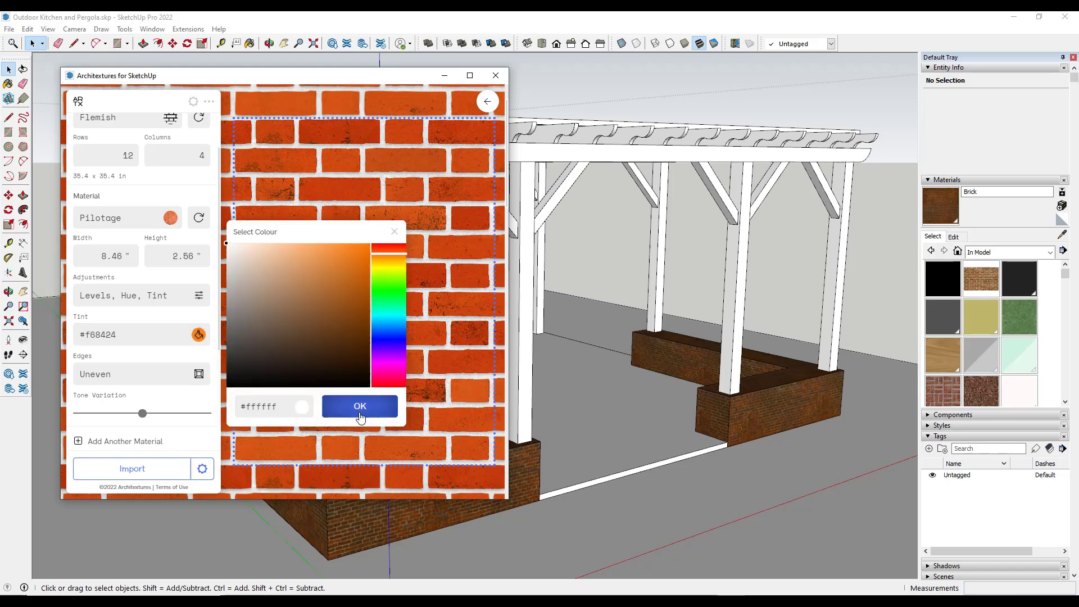
left_click(360, 406)
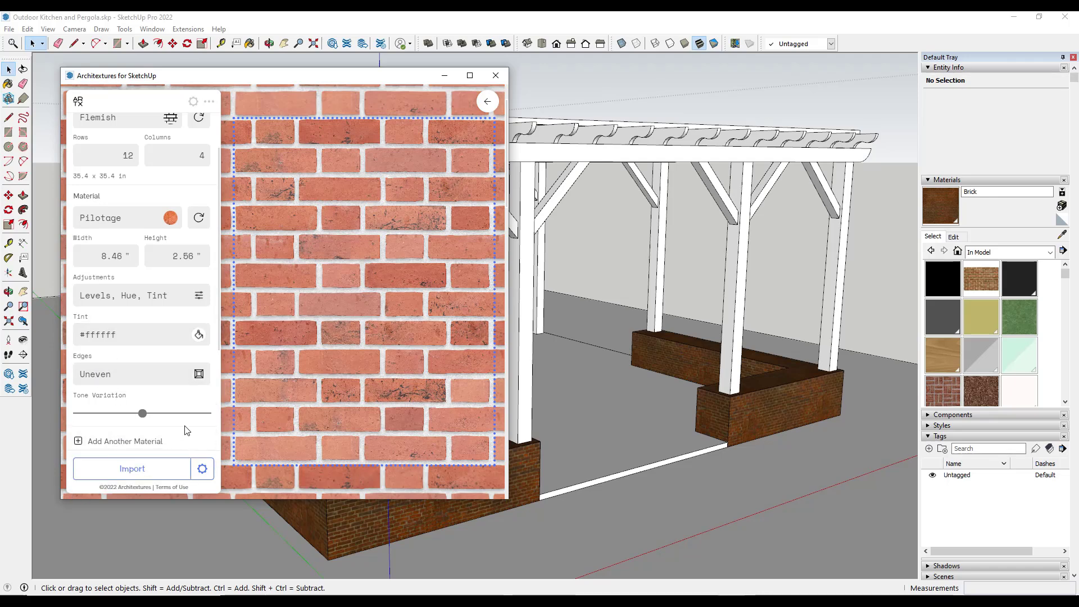
- Import the Pilotage_Flemish_dkqcrn brick material and set its texture width to 1'6"
left_click(132, 468)
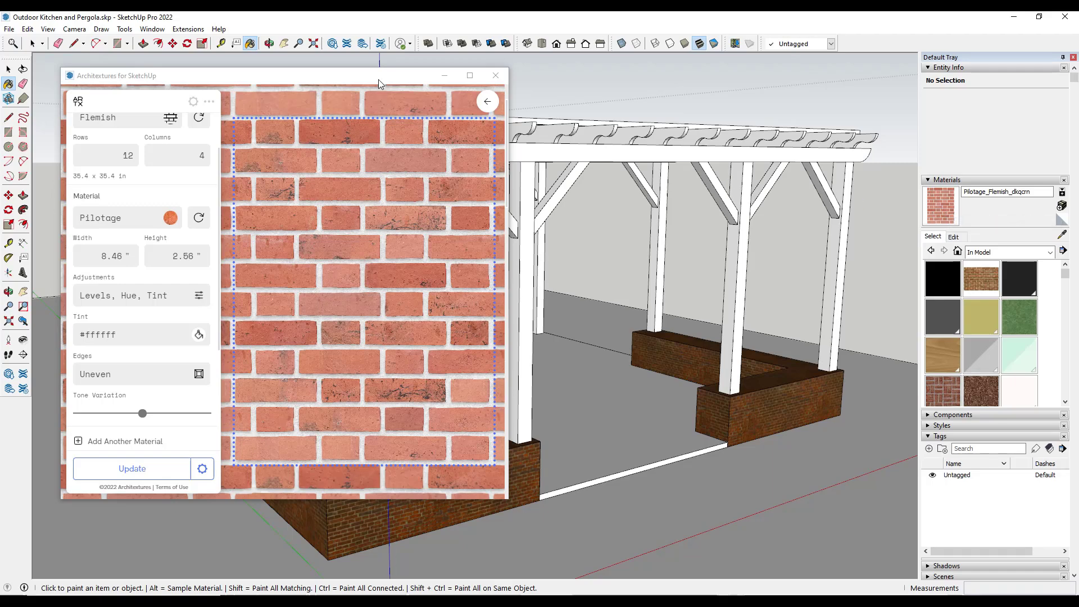
left_click(444, 76)
scroll(339, 452, "up", 5)
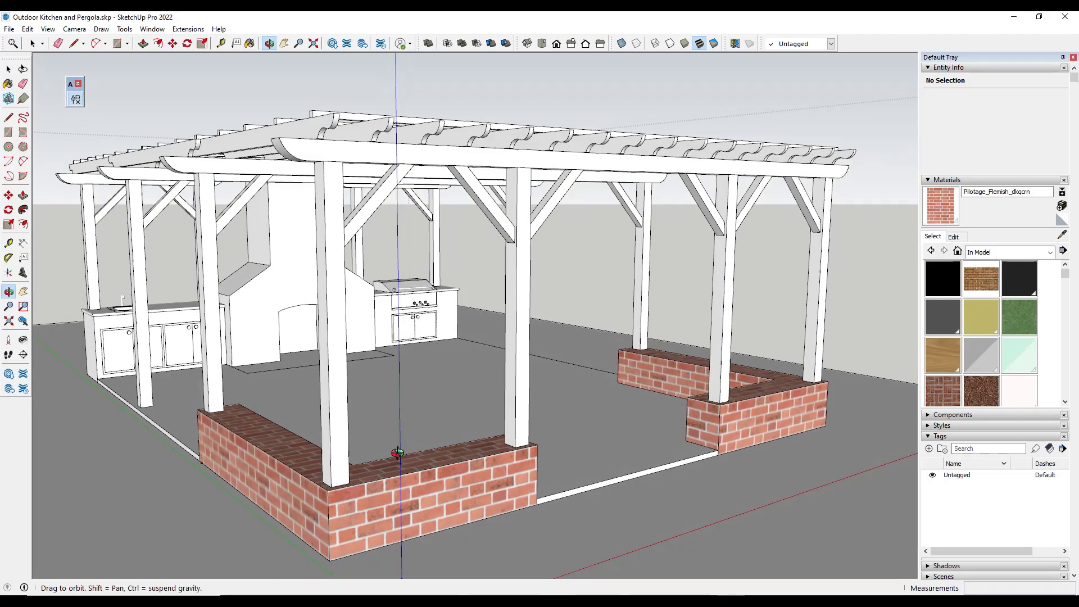
scroll(356, 534, "up", 3)
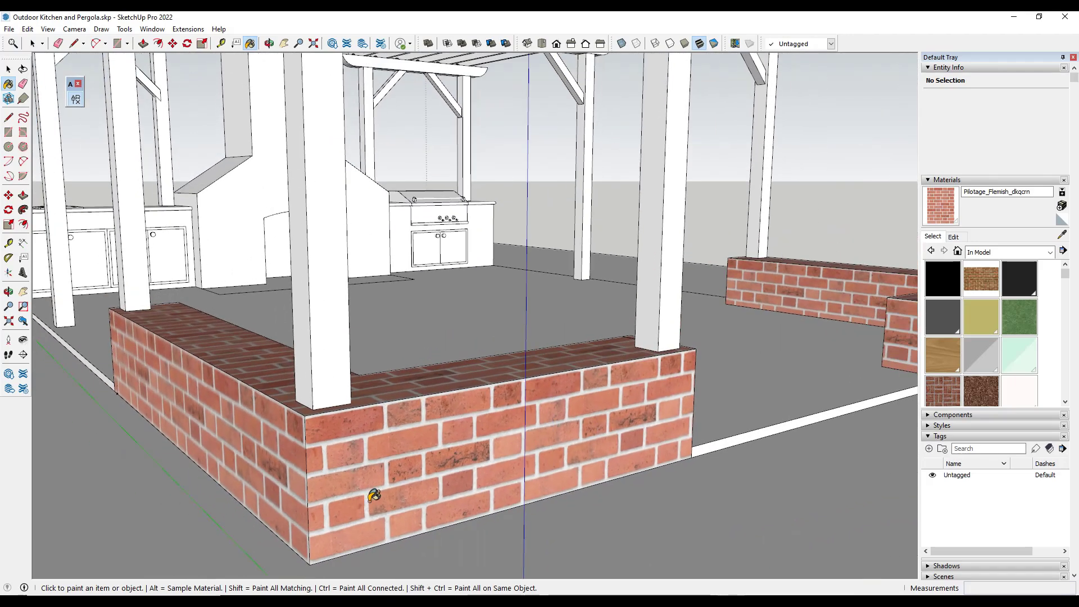
left_click(950, 236)
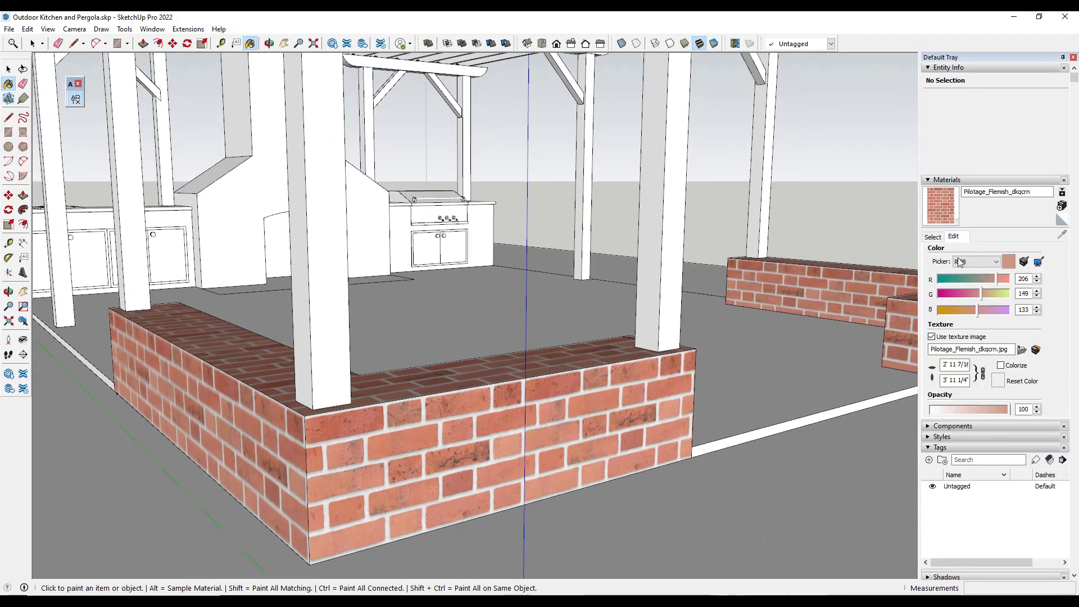
left_click(942, 364)
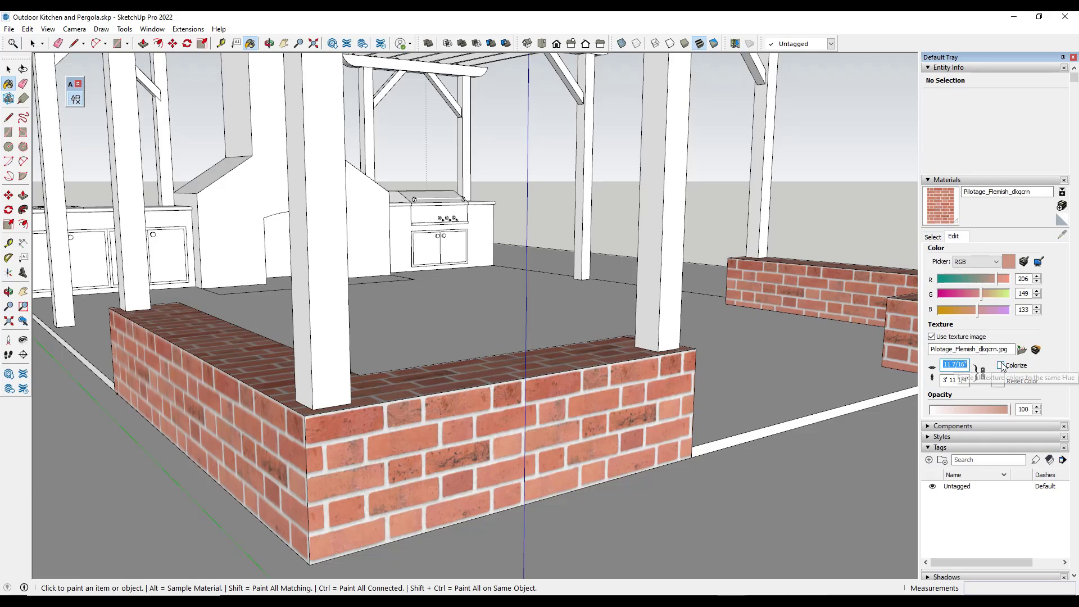
type("18")
key("Return")
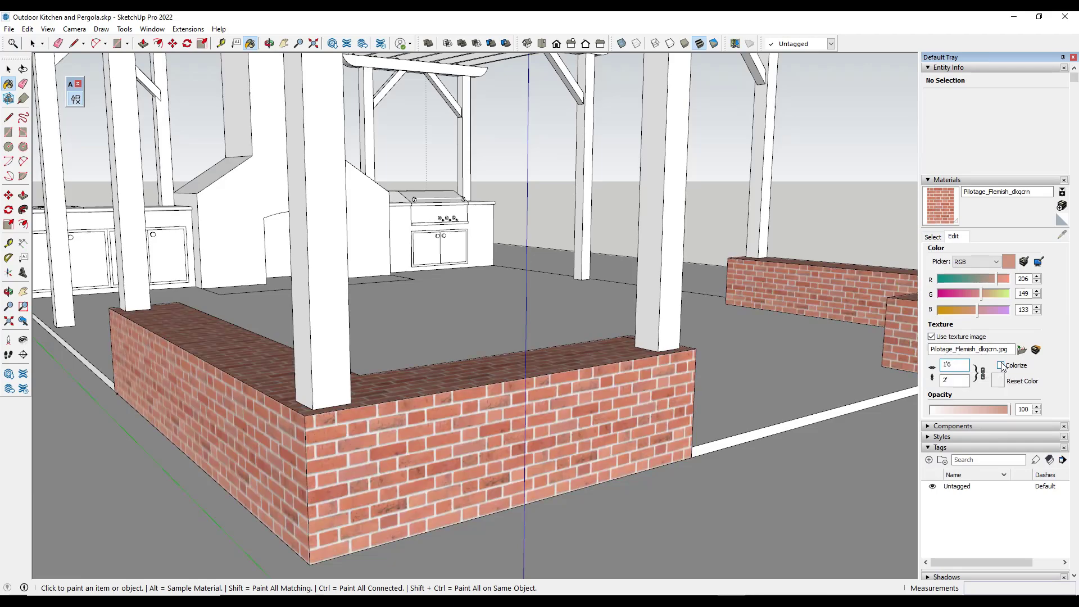
scroll(639, 354, "down", 4)
- Switch to the Select tool, orbit above the pergola and zoom in on the sink countertop
key("space")
scroll(616, 349, "down", 2)
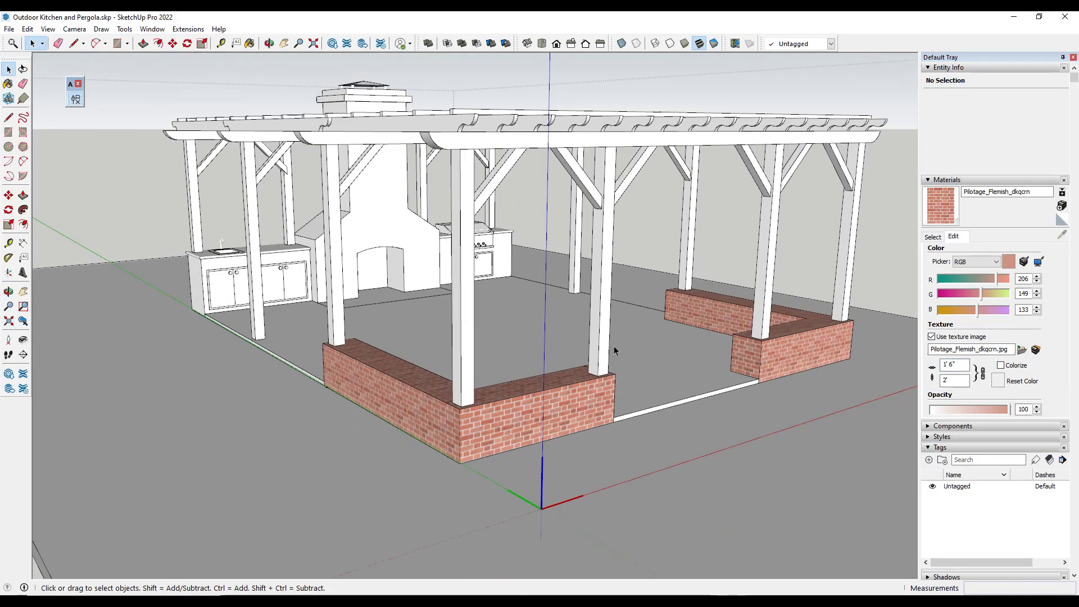
scroll(734, 230, "up", 2)
mouse_move(733, 230)
middle_mouse_down()
mouse_move(699, 213)
mouse_move(717, 241)
middle_mouse_up()
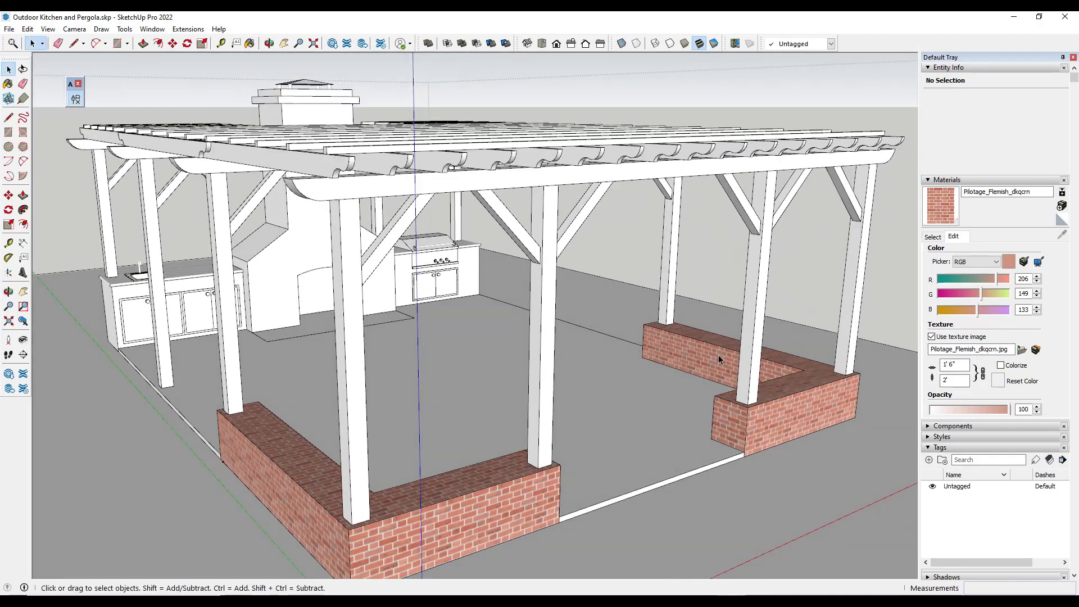
scroll(757, 366, "down", 2)
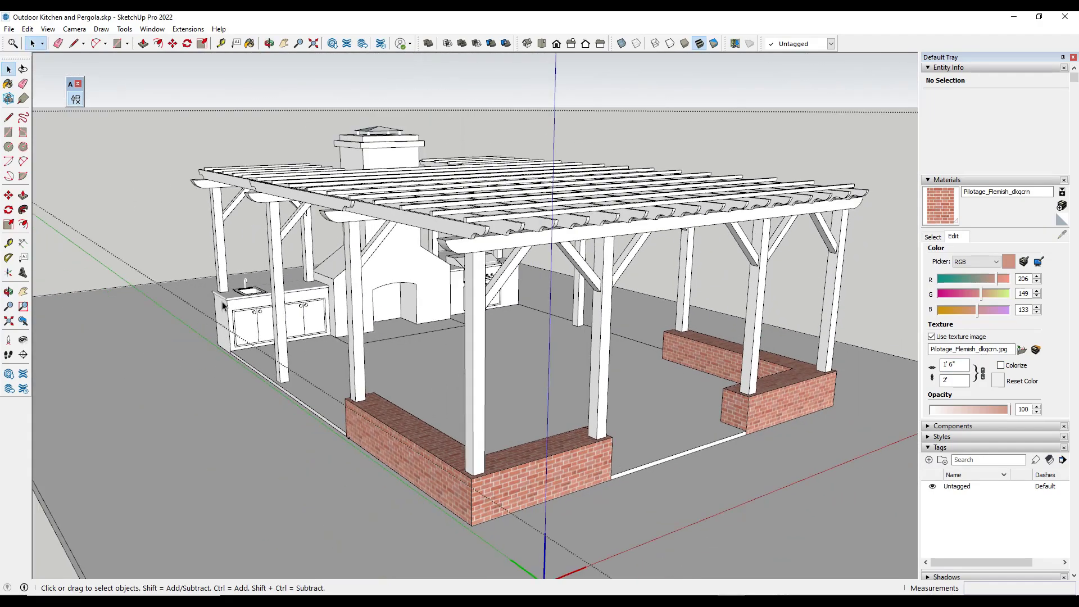
scroll(223, 305, "up", 6)
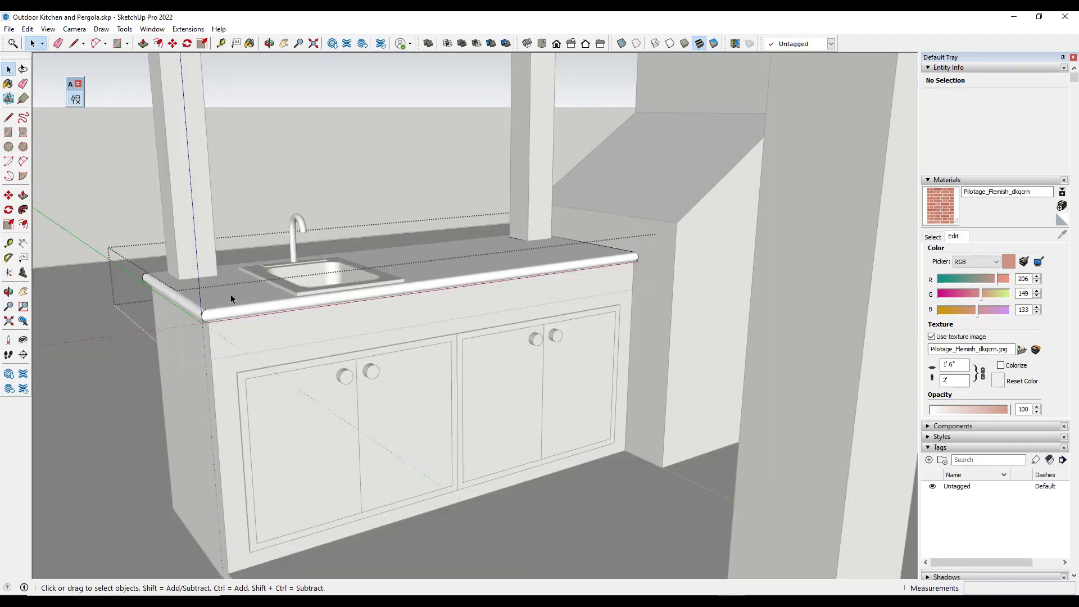
- Select the sink countertop surface and tilt the view to show its top
left_click(232, 300)
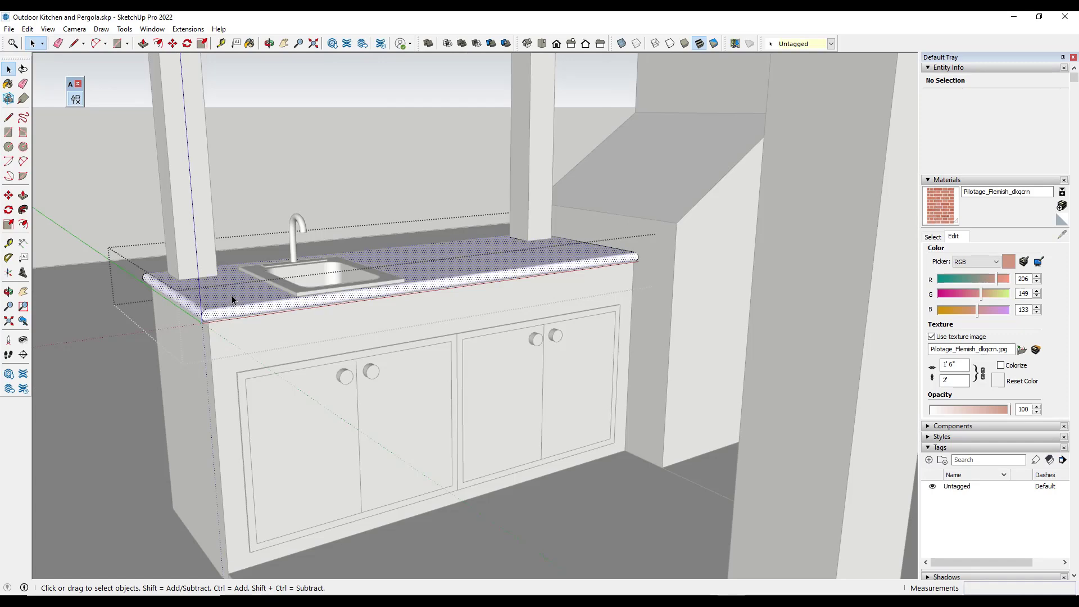
middle_click_drag(232, 300, 174, 294)
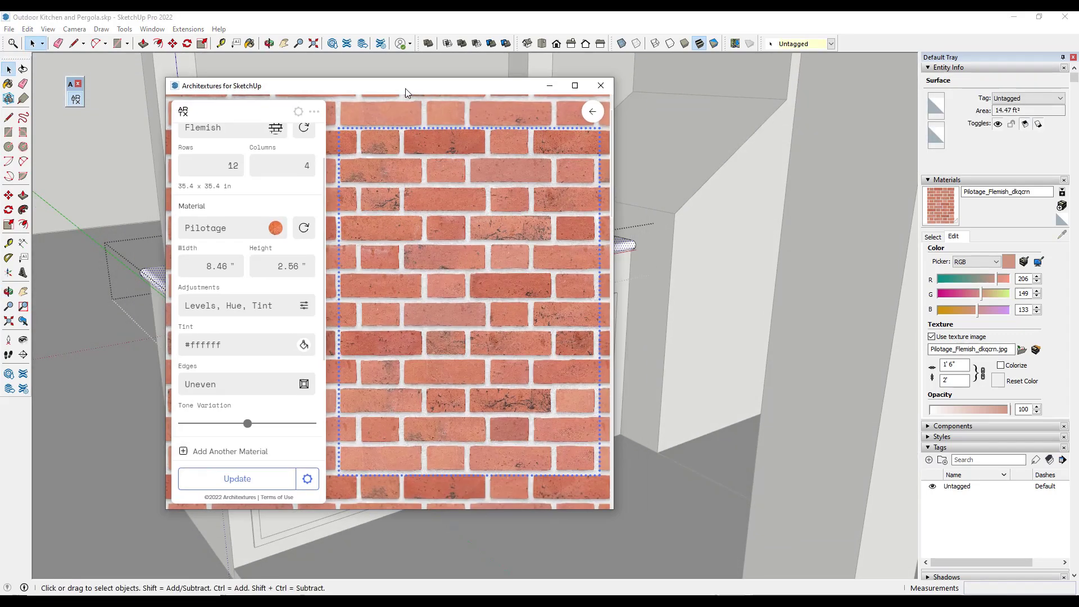
scroll(253, 433, "down", 3)
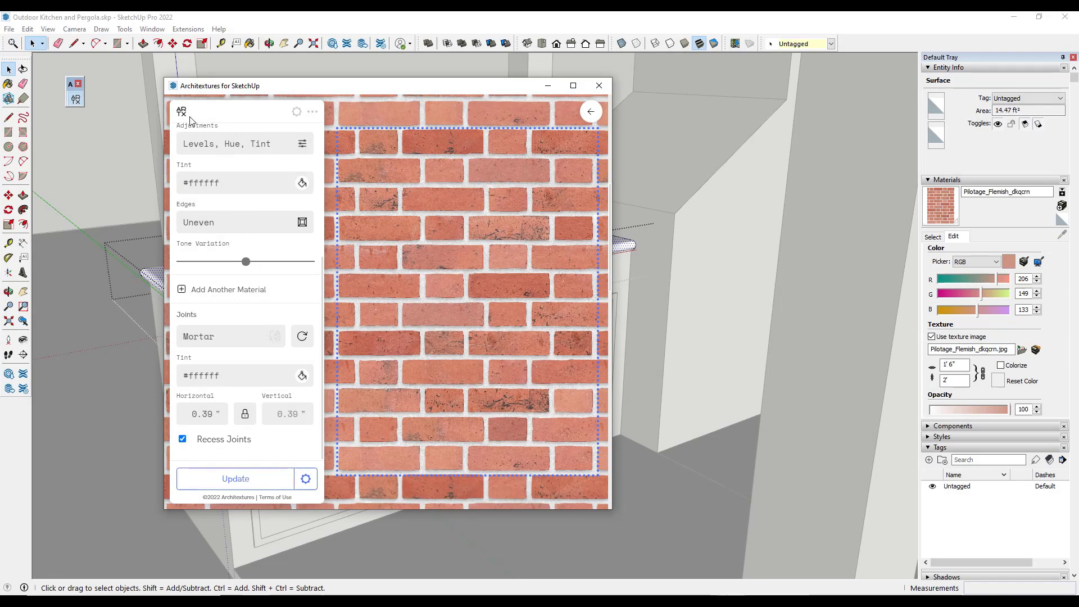
- Return to the Architextures library, filter it to Stone, and scroll down to Green Marble
left_click(590, 112)
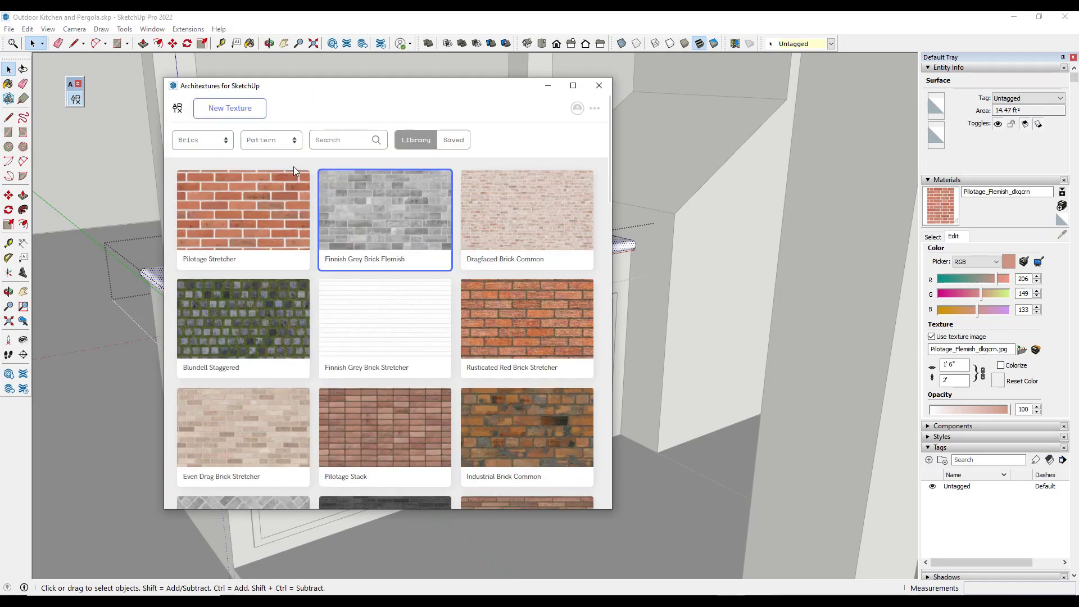
left_click(203, 140)
left_click(191, 247)
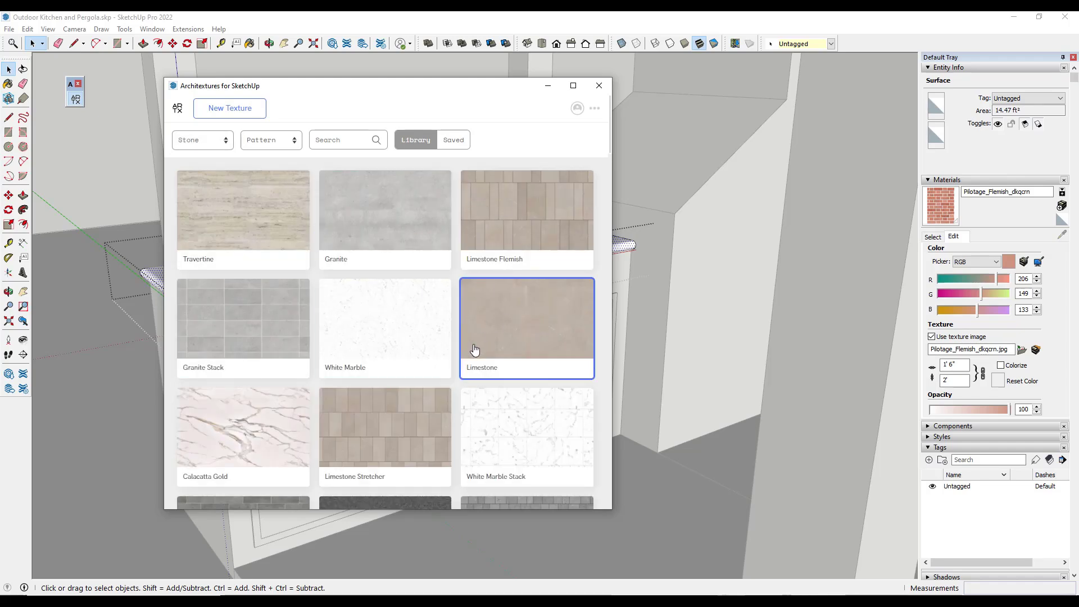
scroll(475, 350, "down", 2)
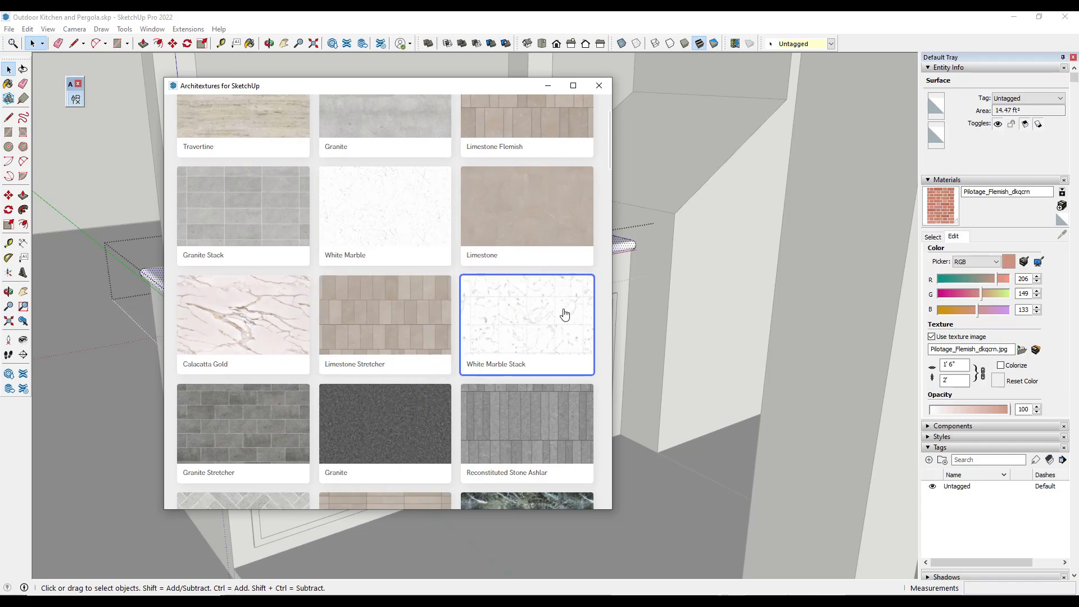
scroll(375, 309, "down", 2)
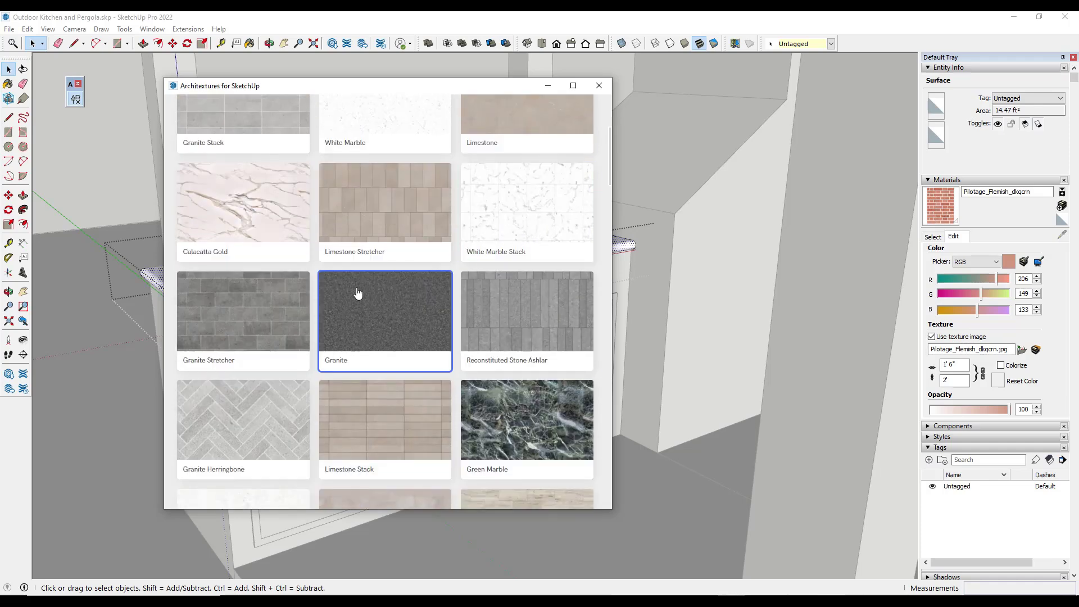
scroll(201, 251, "down", 3)
scroll(349, 264, "down", 2)
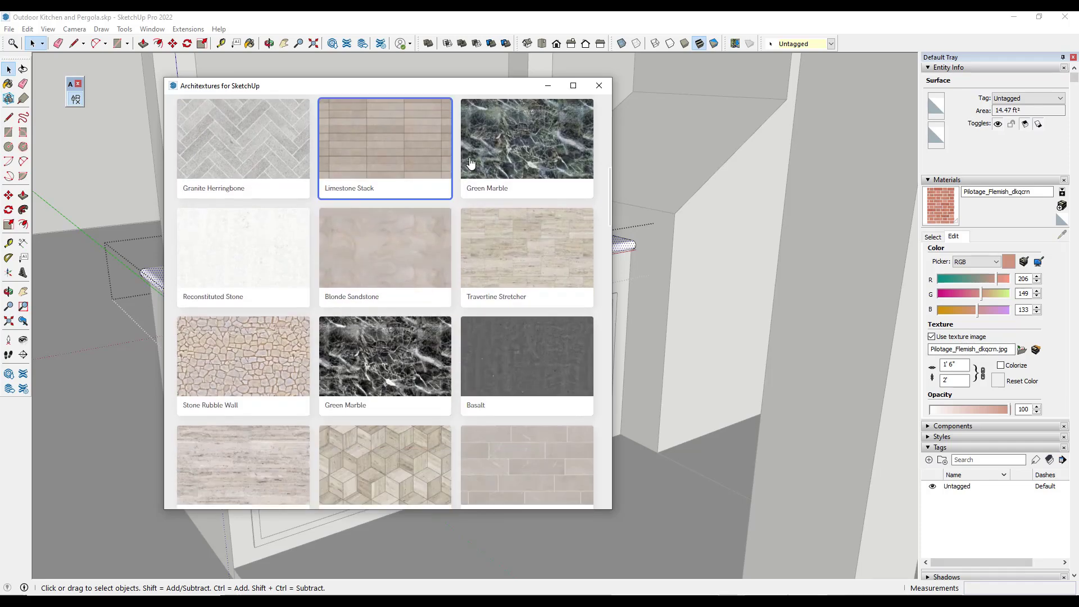
- Open the Green Marble texture in the Architextures editor
left_click(506, 147)
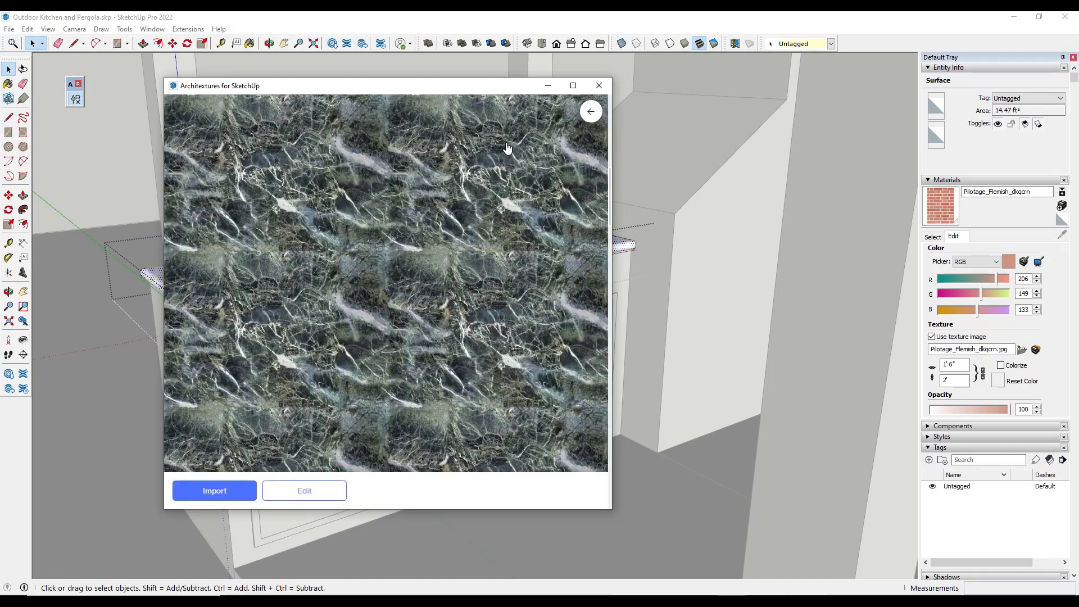
left_click(298, 491)
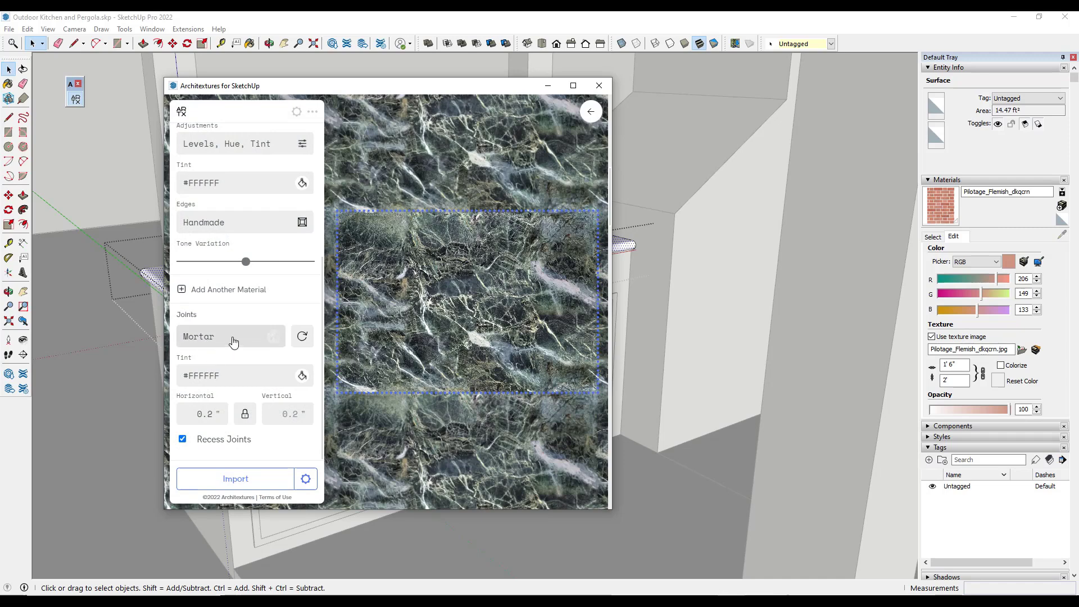
scroll(229, 202, "up", 3)
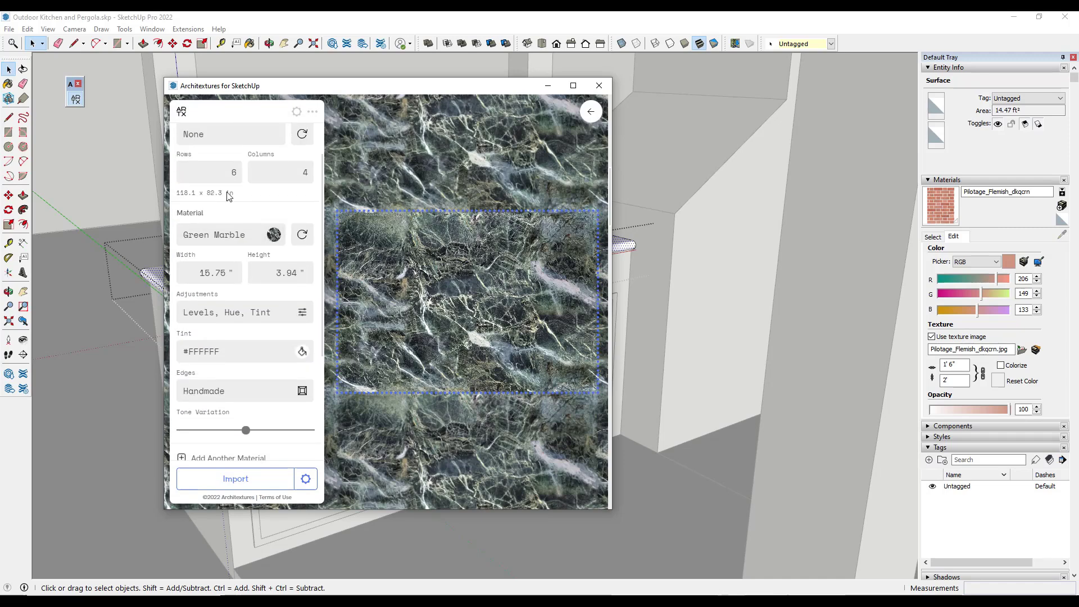
scroll(229, 195, "up", 2)
- Set the marble pattern to None after briefly trying Stack
left_click(218, 183)
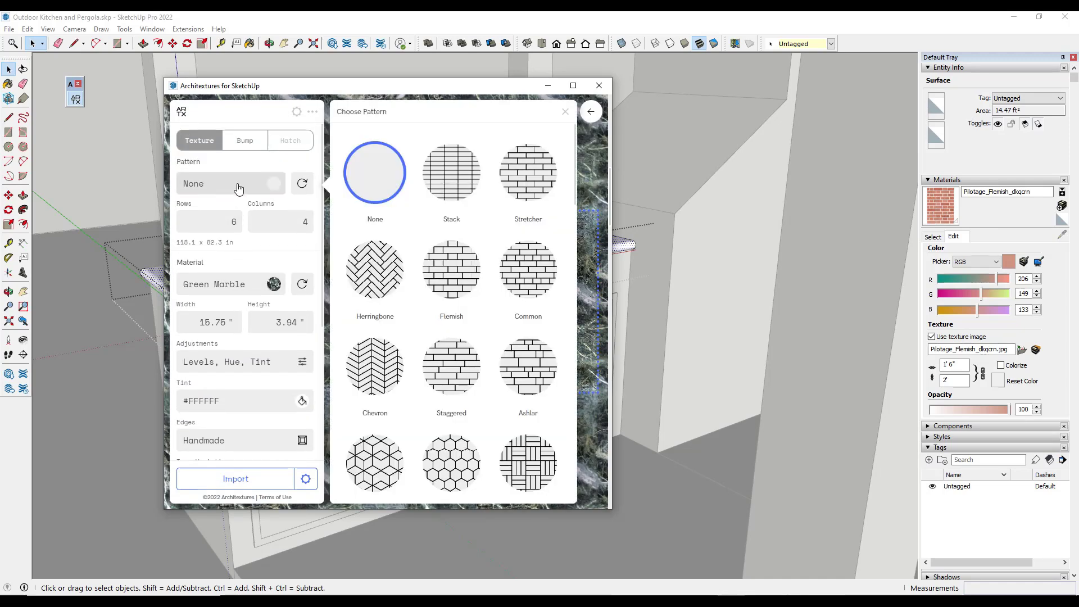
left_click(452, 178)
left_click(226, 188)
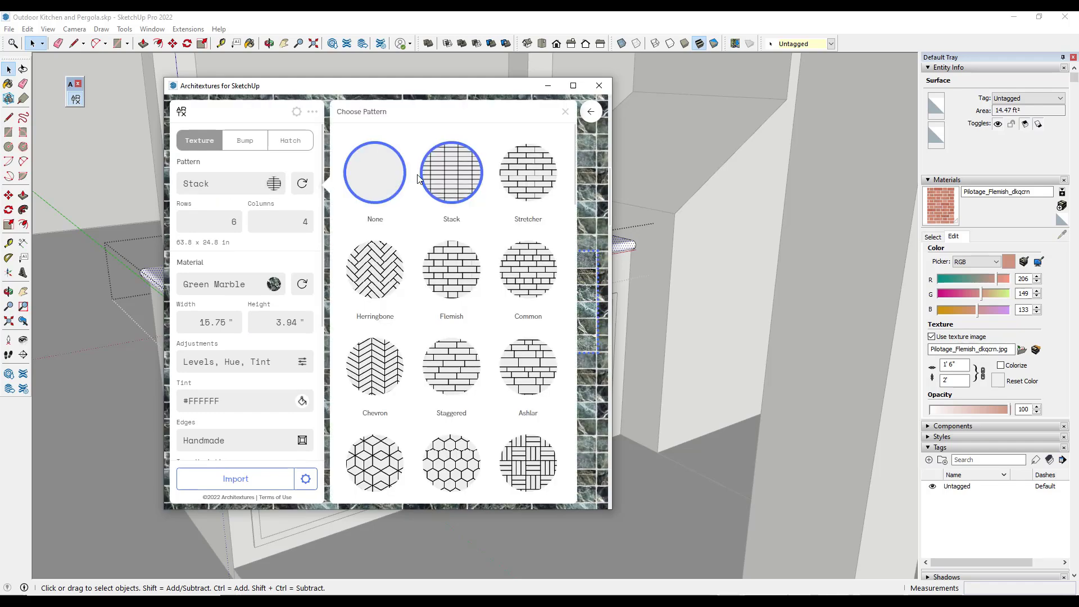
left_click(376, 179)
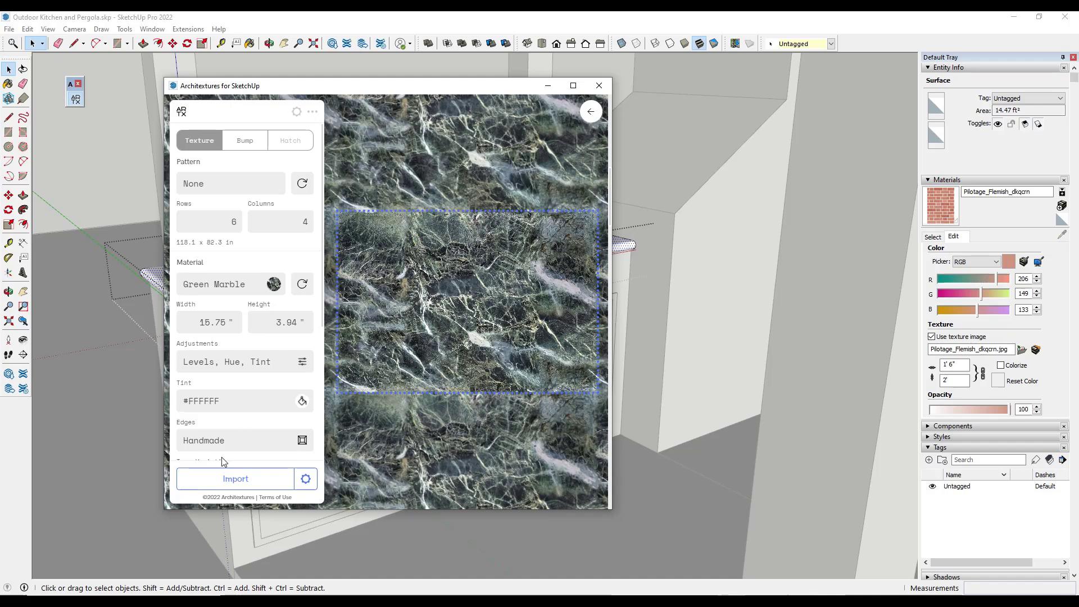
- Import the Green Marble material and paint the sink countertop with it
left_click(219, 479)
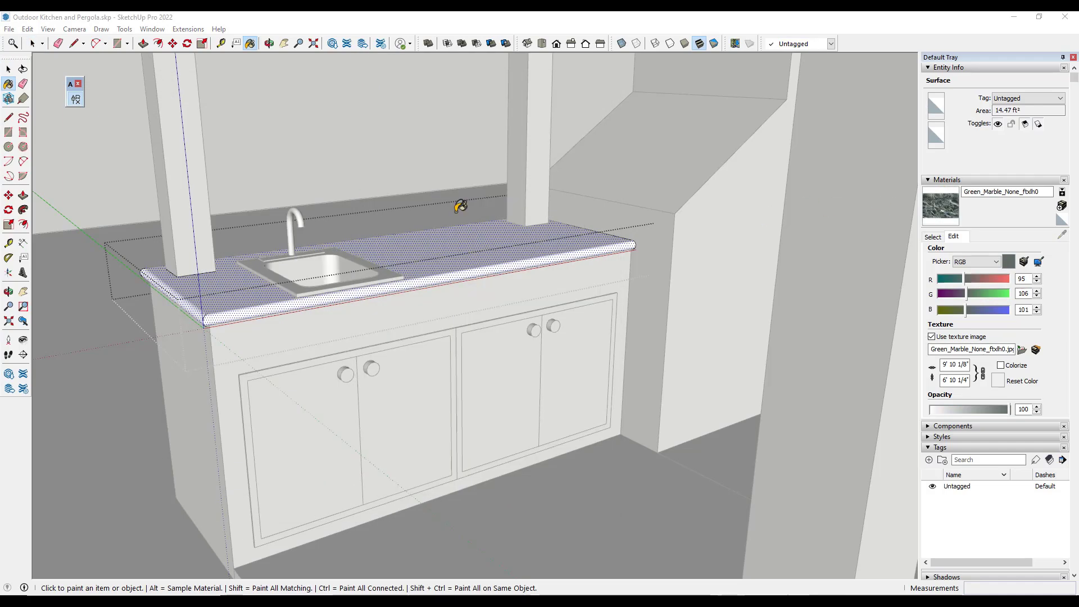
left_click(443, 261)
scroll(427, 270, "down", 3)
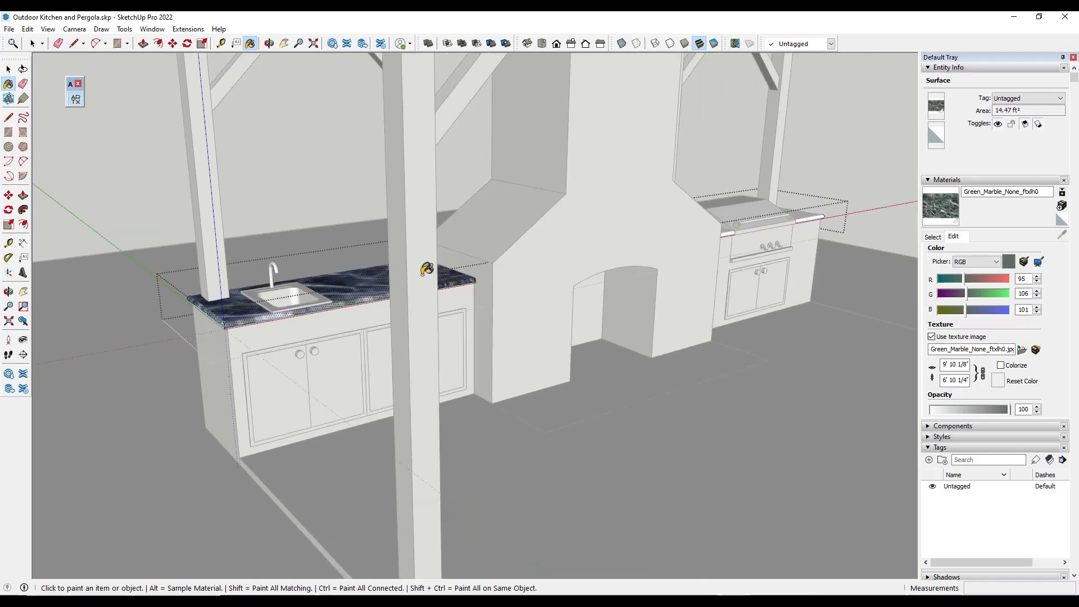
key("o")
left_click_drag(309, 234, 352, 207)
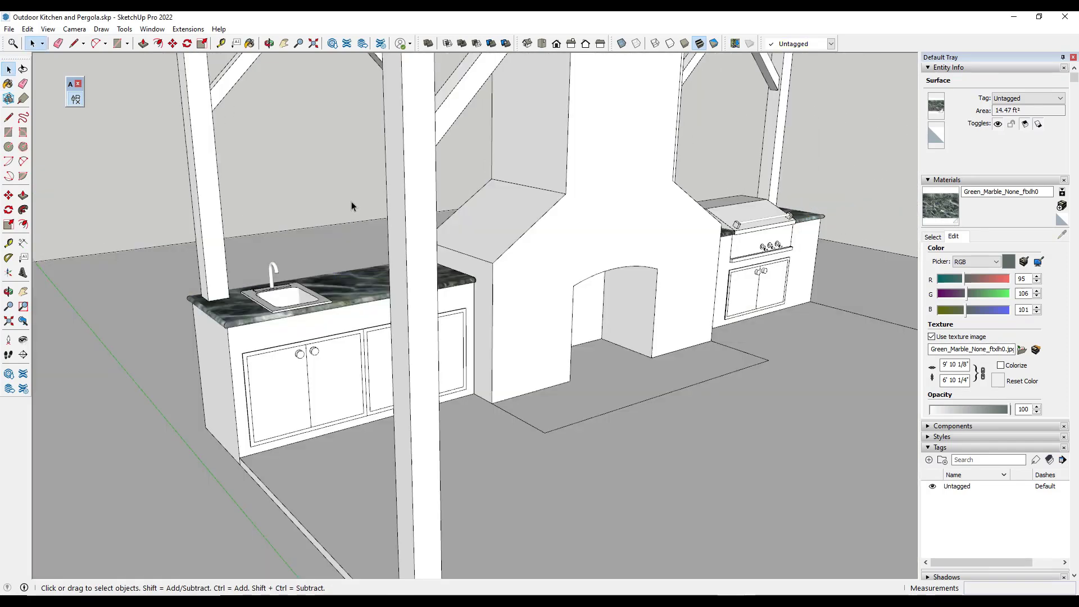
- Reopen Architextures and open the Limestone Stack texture (16 rows, 3 columns, 39.37" x 7.87" stones)
left_click_drag(345, 145, 393, 191)
scroll(393, 192, "down", 3)
key("space")
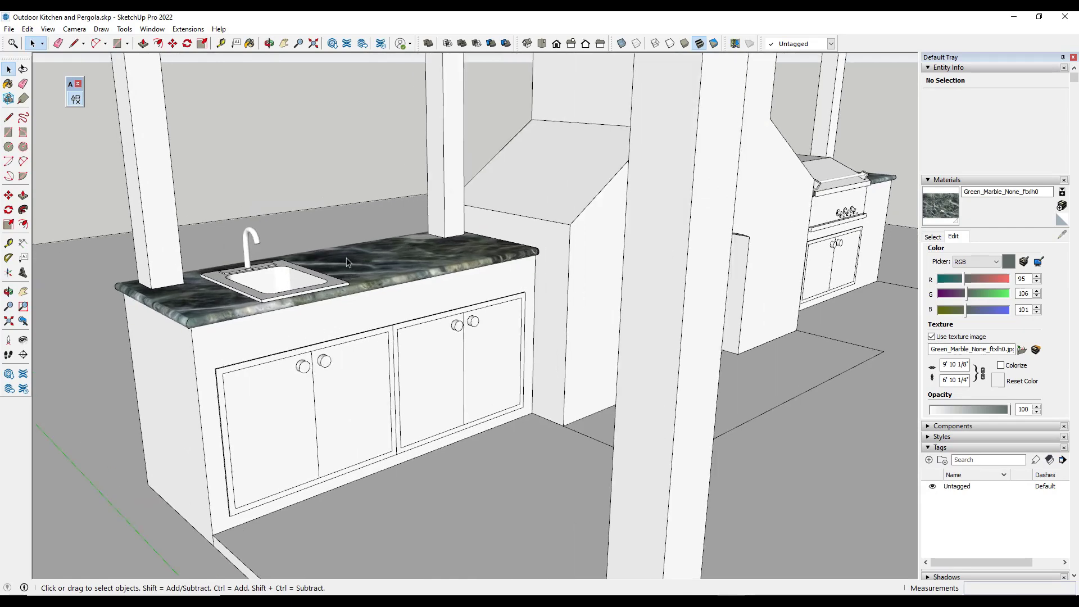
left_click(75, 99)
left_click_drag(330, 90, 346, 65)
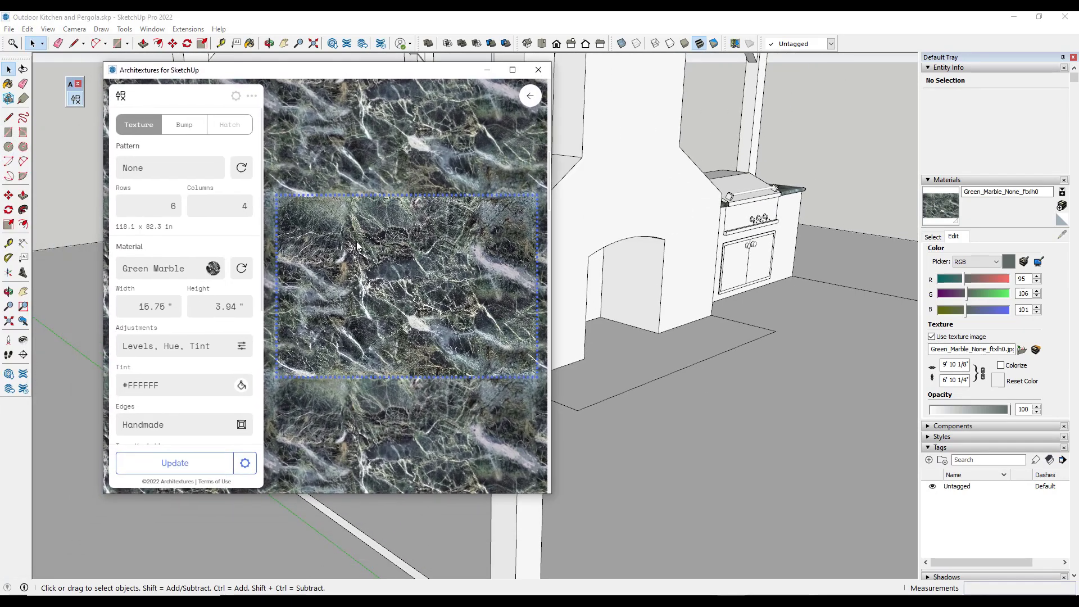
left_click(533, 96)
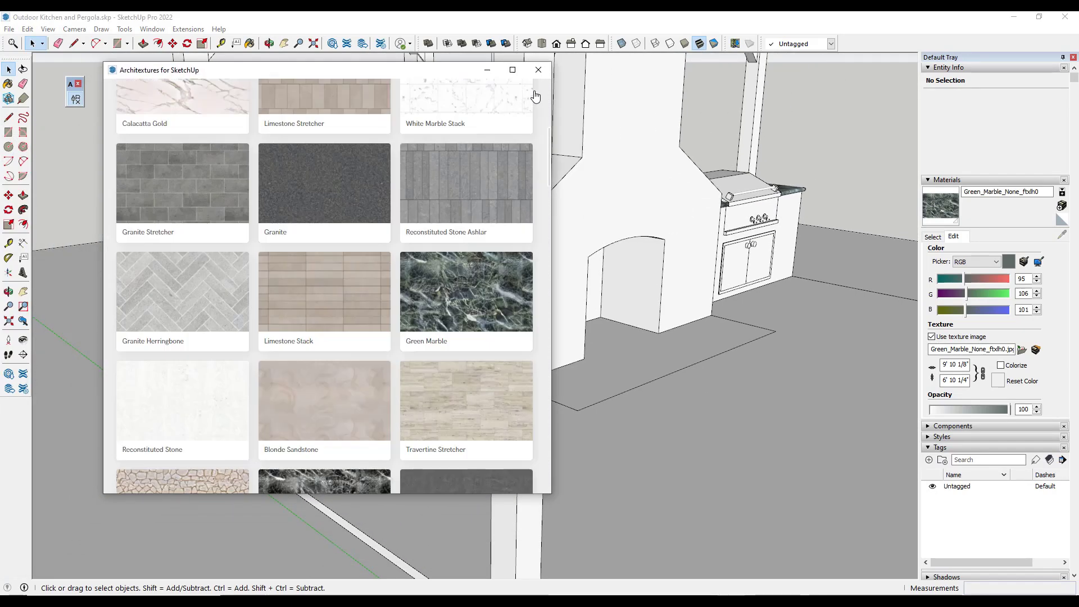
scroll(359, 325, "up", 1)
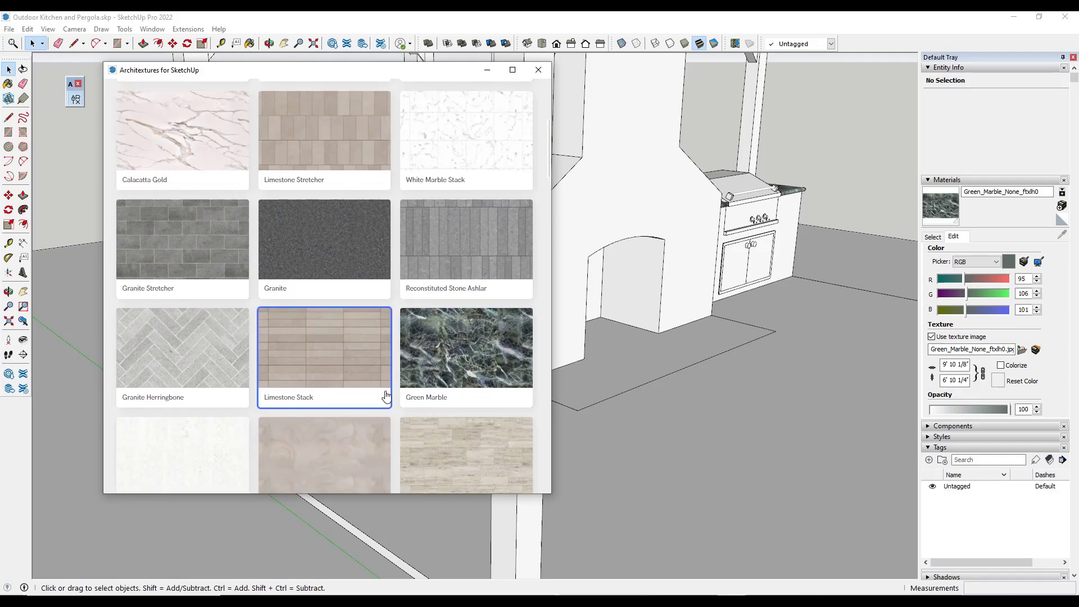
left_click(329, 364)
- Edit Limestone Stack and set its hatch to AutoCAD application, Model type
left_click(243, 478)
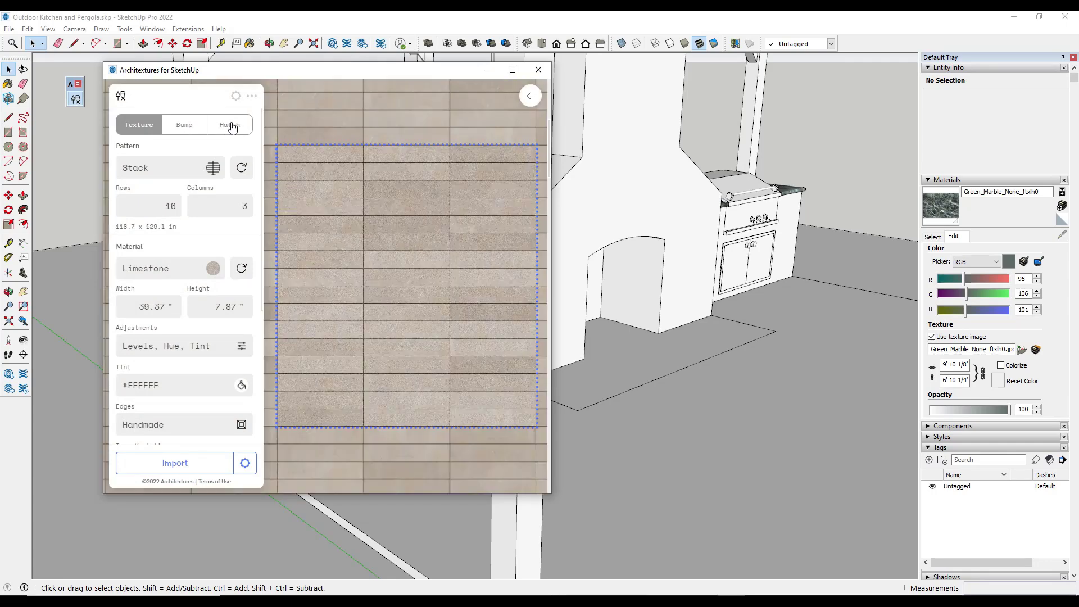
left_click(234, 129)
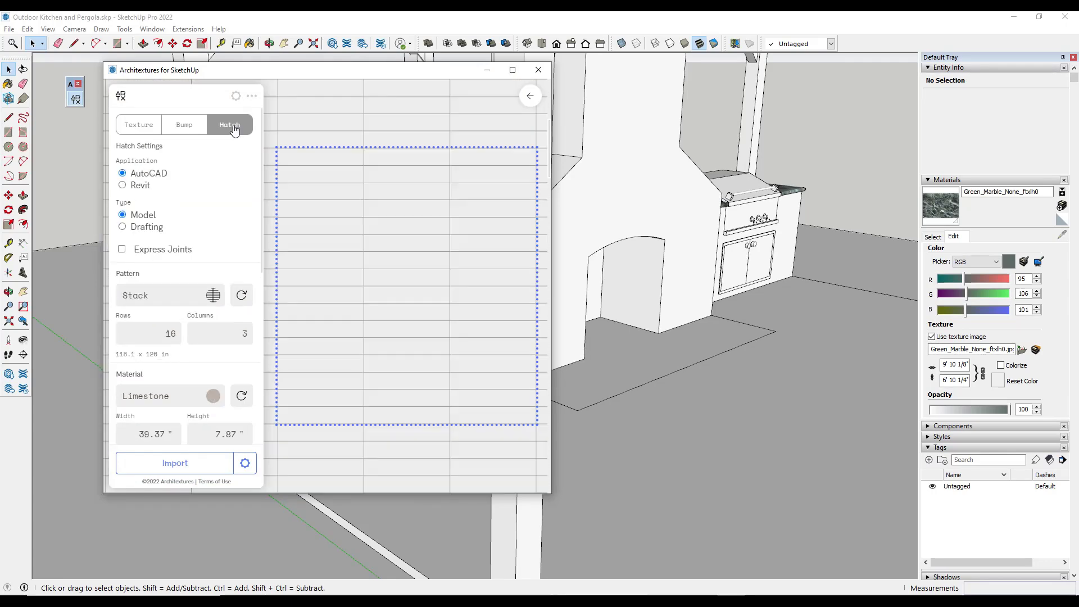
left_click(175, 128)
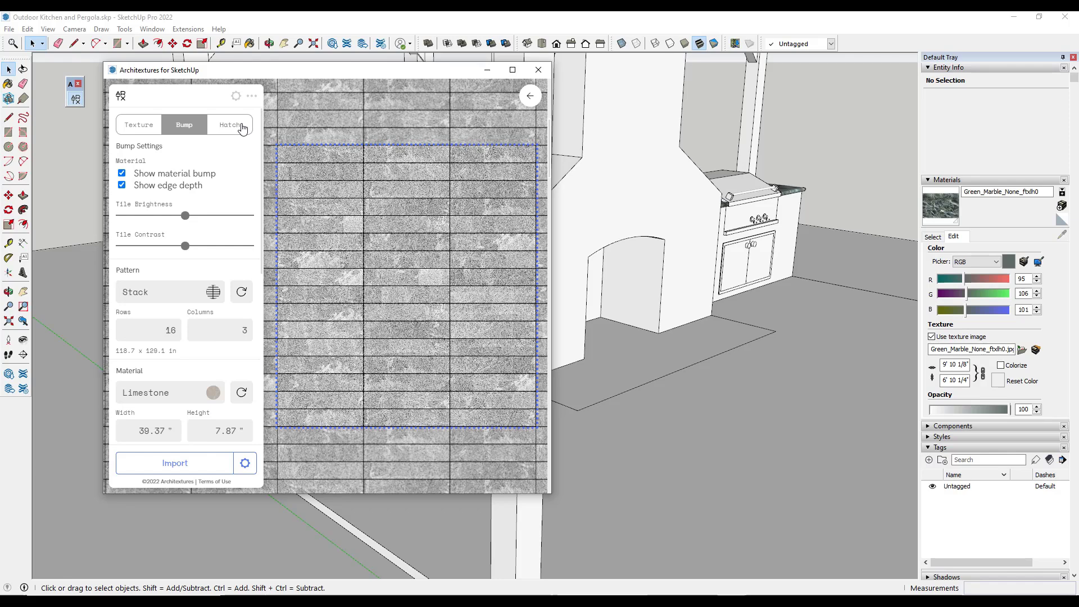
left_click(241, 127)
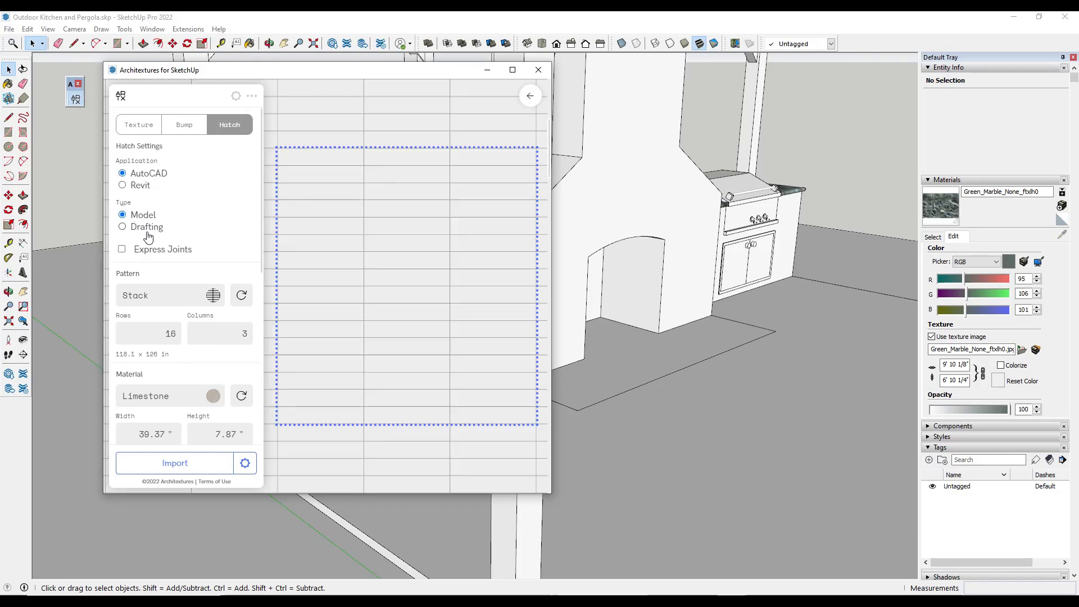
- Import the Limestone Stack material and paint it onto the grill-surround wall
left_click(175, 463)
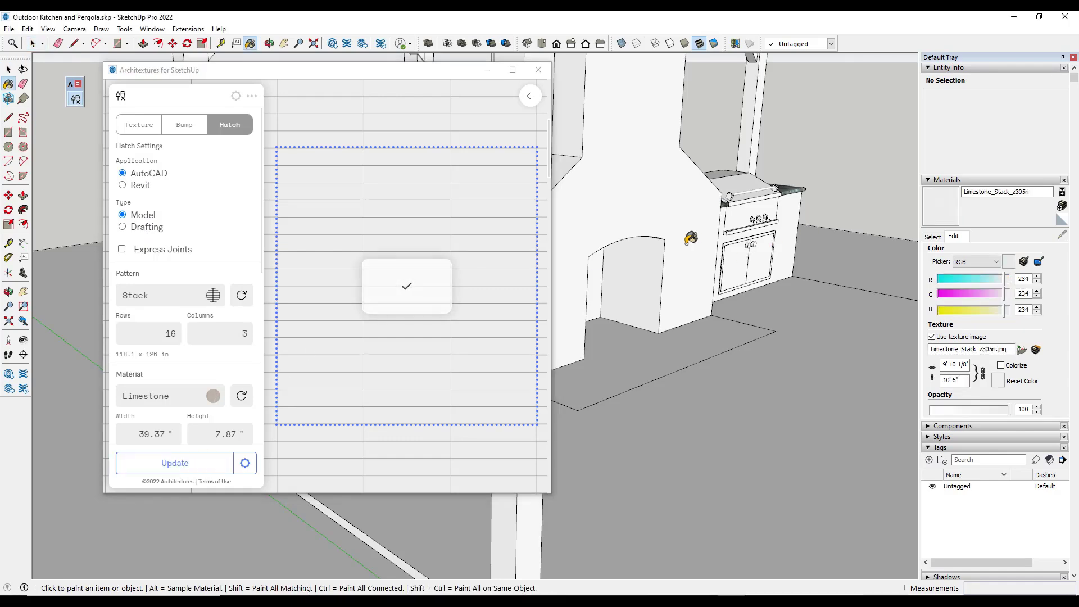
left_click(674, 190)
mouse_move(674, 188)
middle_mouse_down()
mouse_move(646, 181)
mouse_move(511, 77)
middle_mouse_up()
- Set the limestone texture width to 2' in the Materials editor
left_click(538, 69)
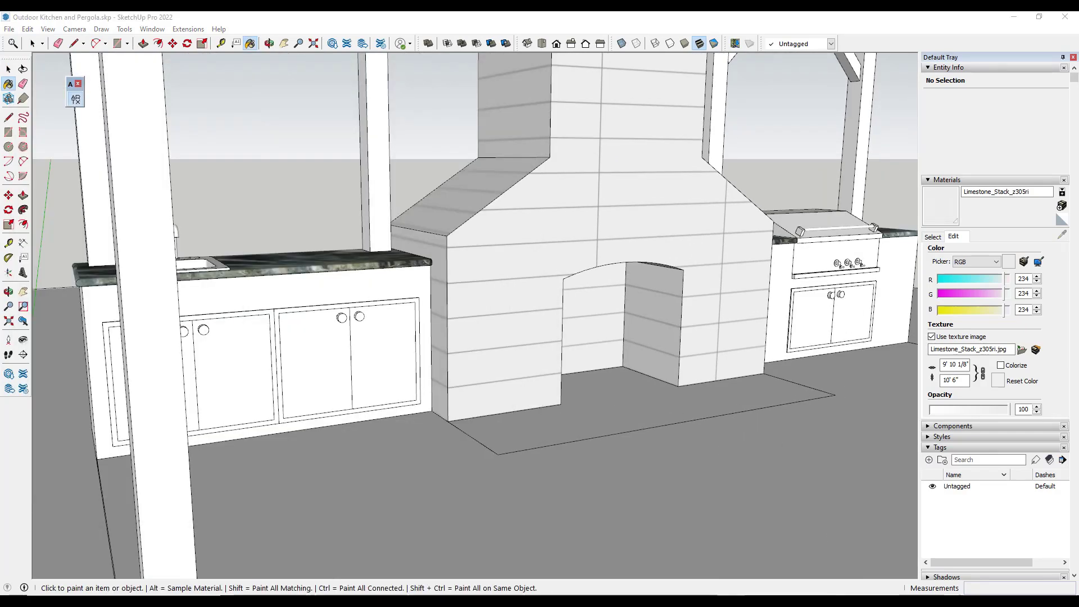
scroll(641, 208, "up", 2)
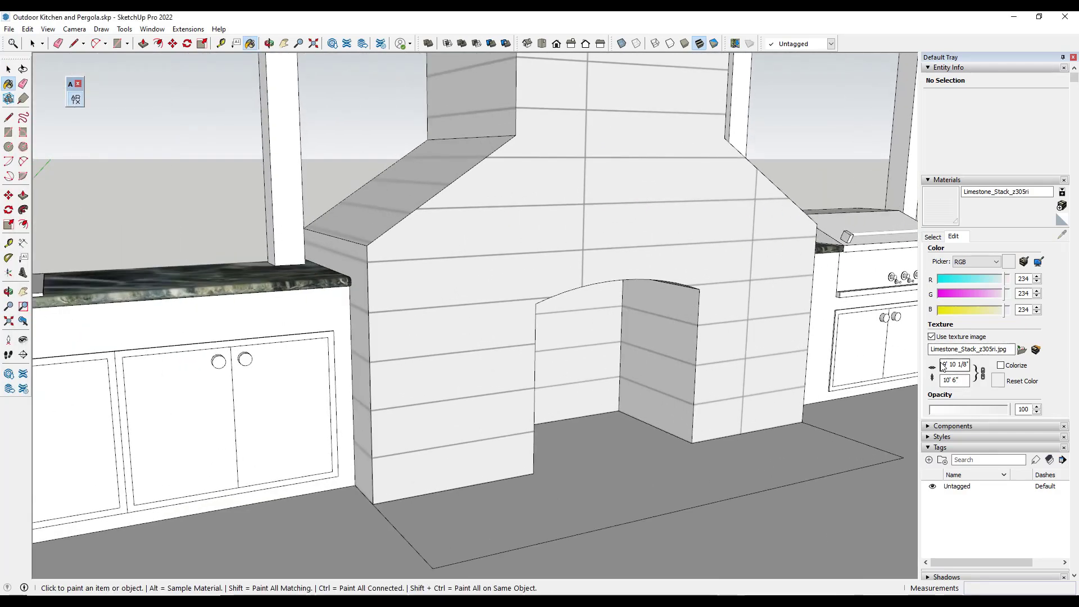
type("'")
key("Return")
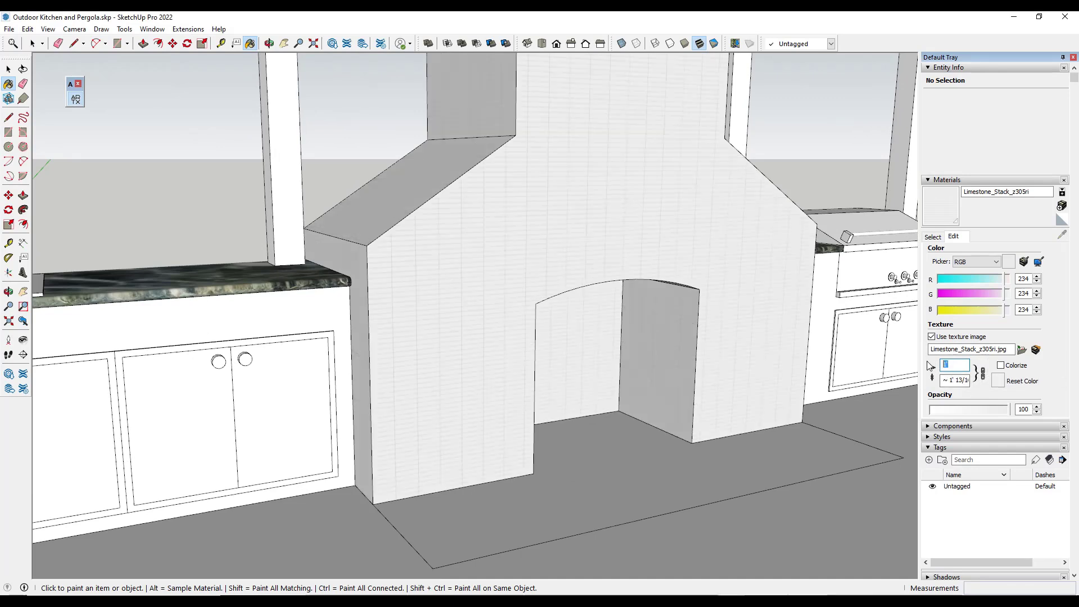
type("2'")
key("Return")
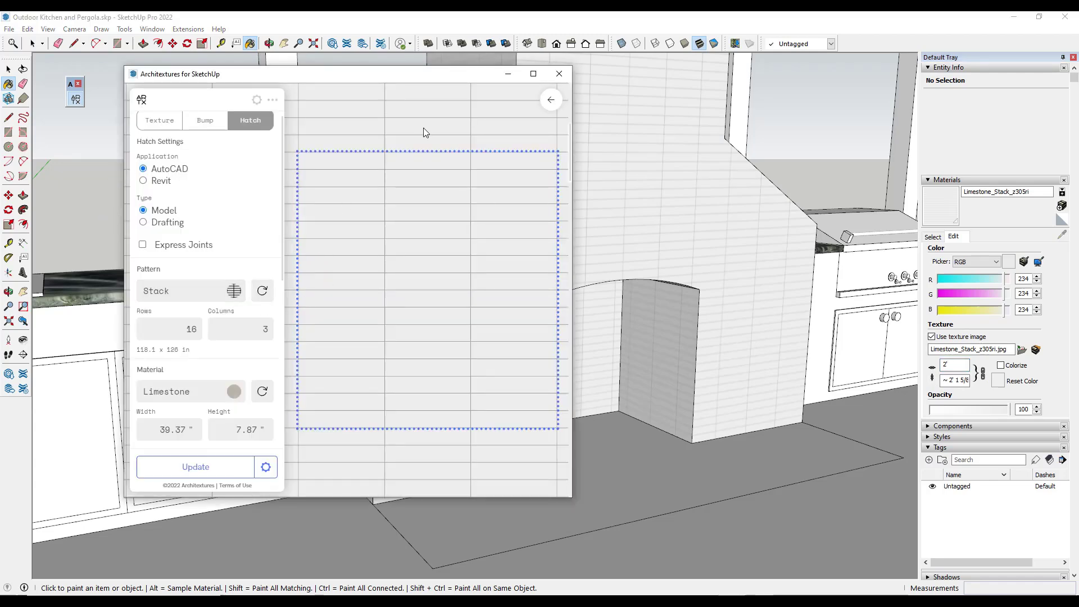
- Close the Architextures hatch window and orbit out around the fireplace, kitchen and pergola
left_click(550, 99)
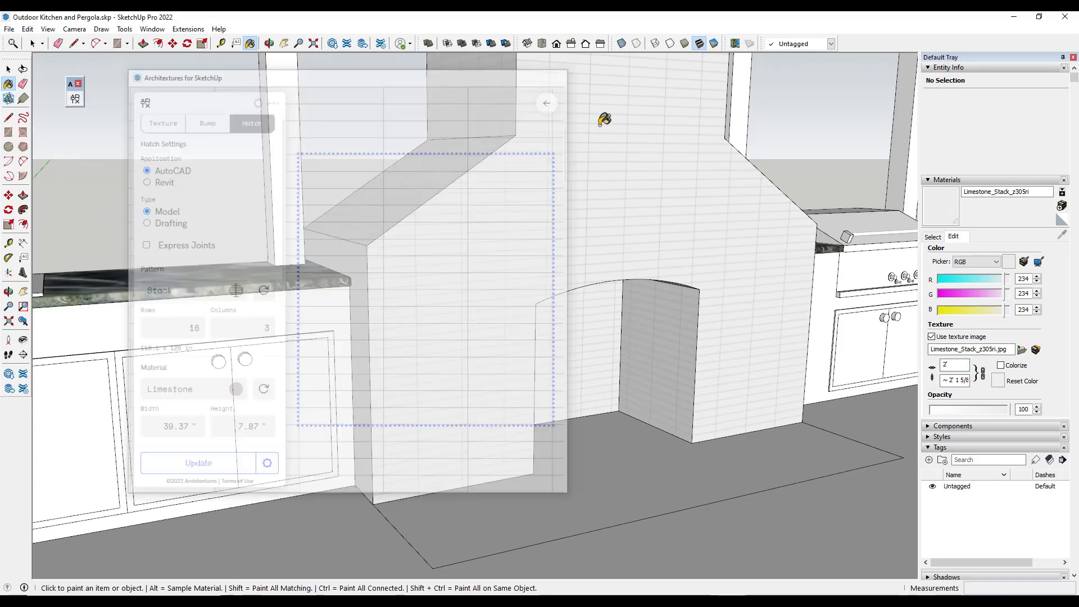
scroll(622, 204, "up", 5)
middle_click_drag(622, 205, 689, 202)
scroll(689, 202, "down", 8)
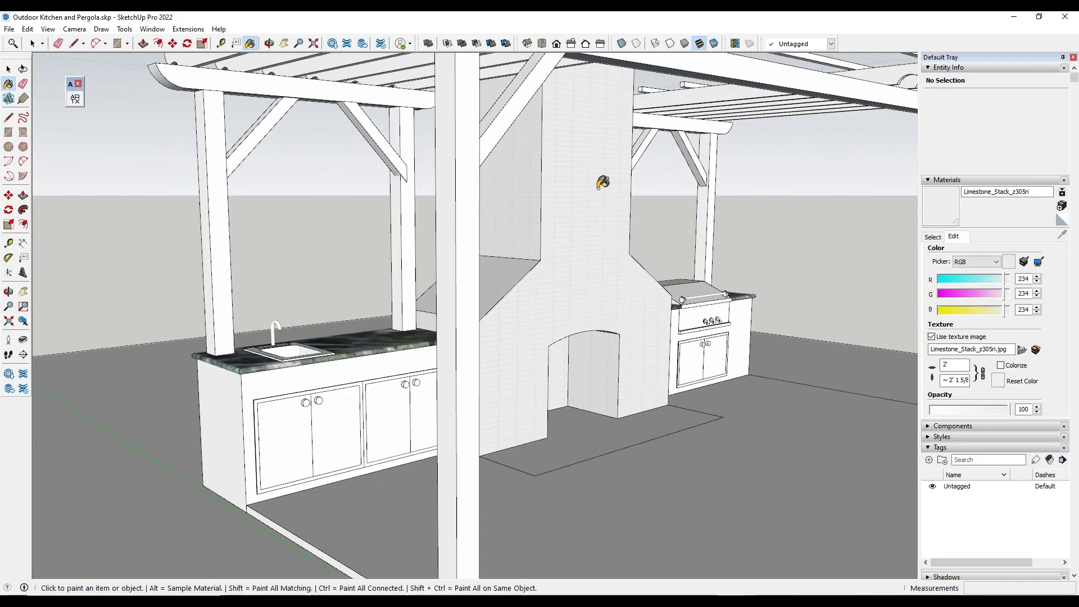
mouse_move(599, 186)
middle_mouse_down()
mouse_move(584, 236)
mouse_move(593, 231)
middle_mouse_up()
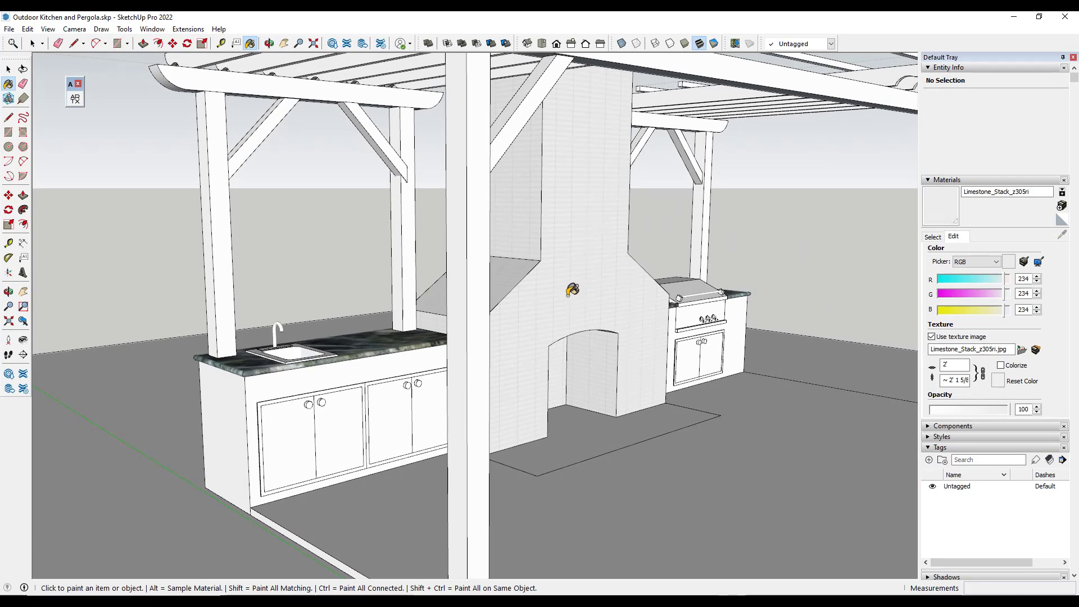
scroll(572, 289, "down", 5)
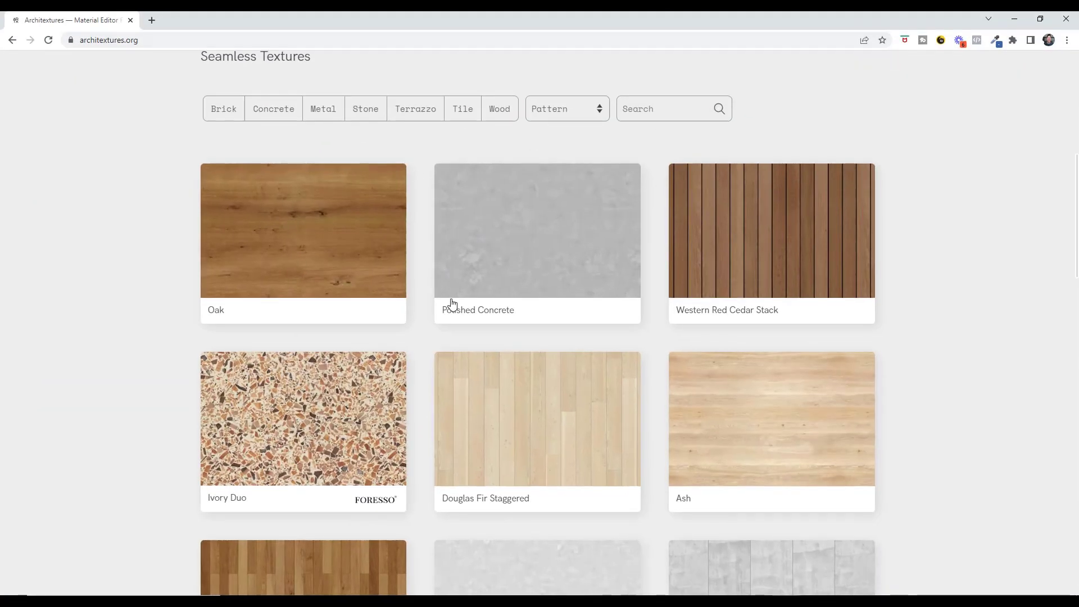
- Open 'View all new textures' from Recently Added and load an extra batch with More
scroll(501, 305, "down", 15)
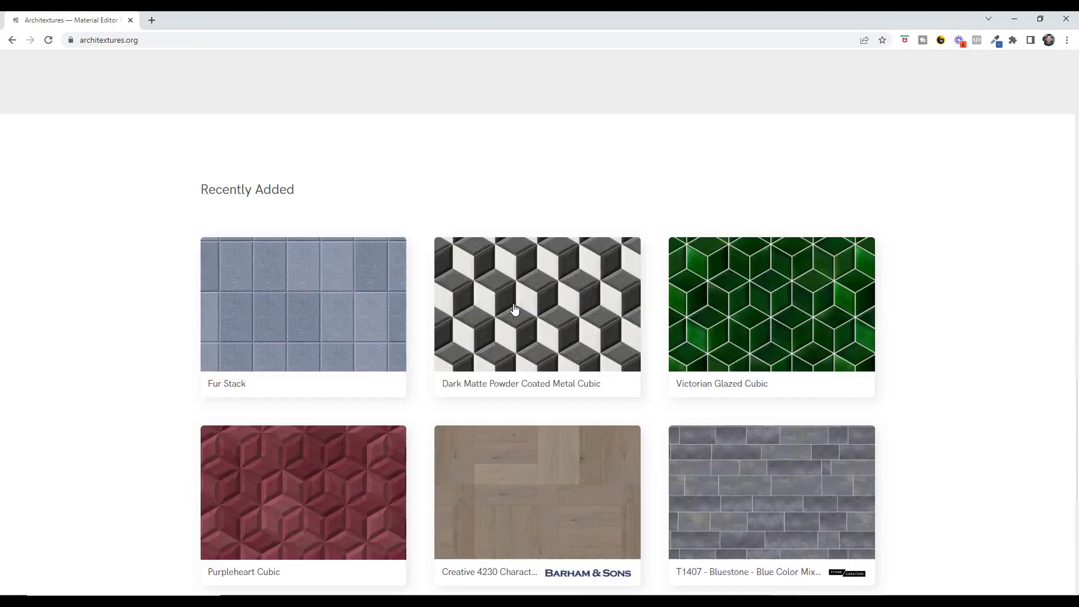
scroll(563, 286, "down", 1)
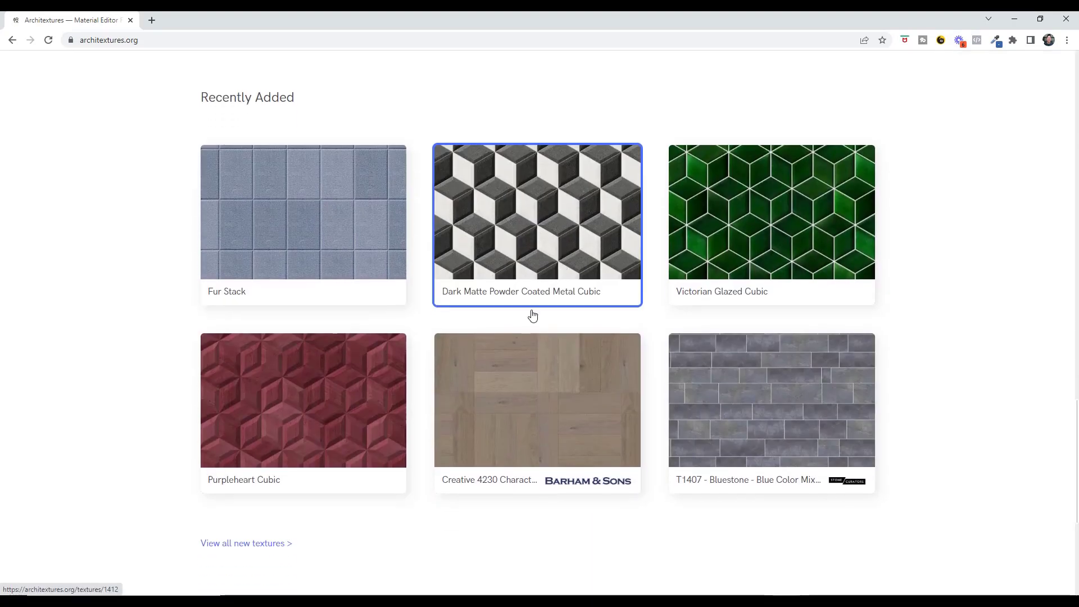
left_click(274, 544)
scroll(251, 326, "down", 4)
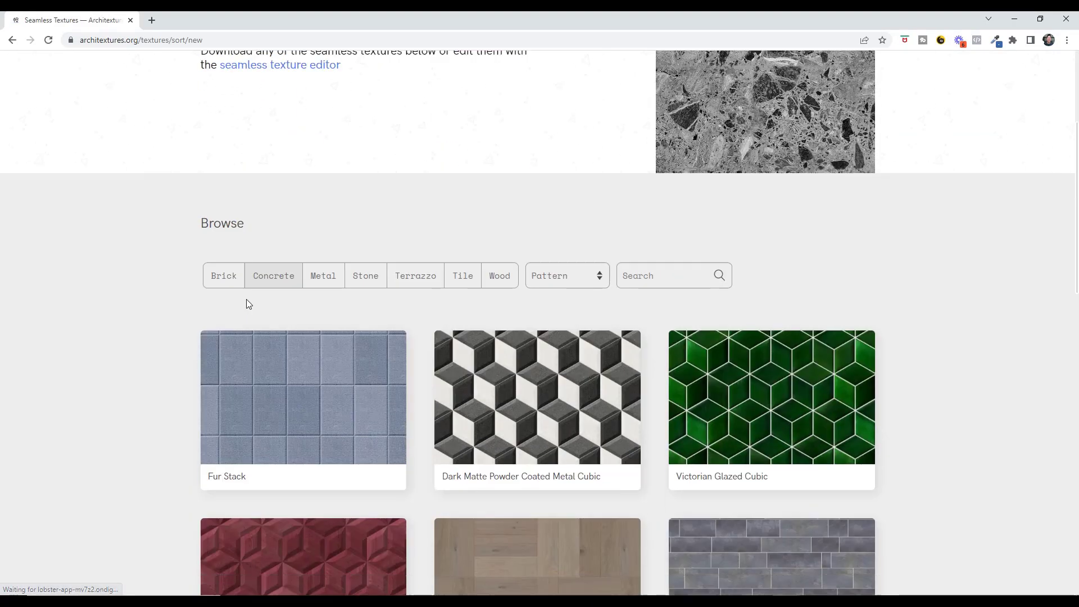
scroll(249, 304, "down", 3)
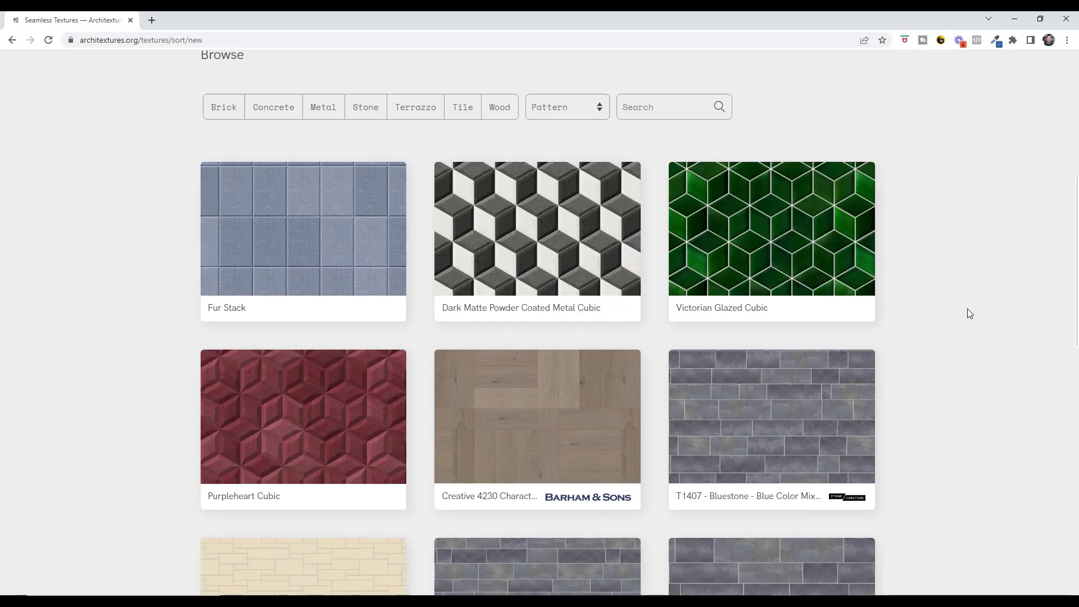
scroll(956, 311, "down", 5)
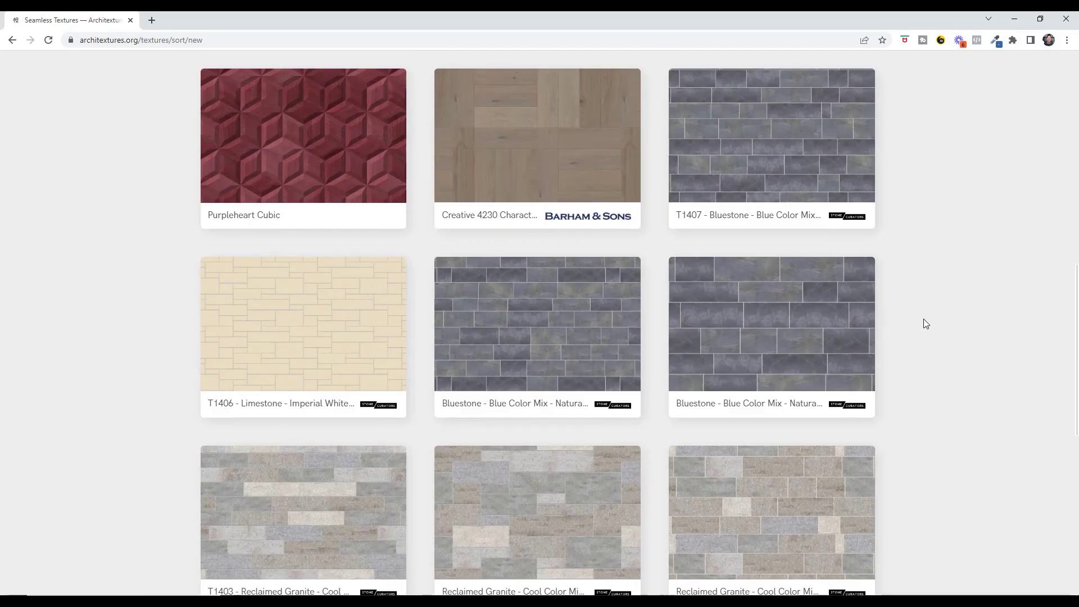
scroll(458, 309, "down", 5)
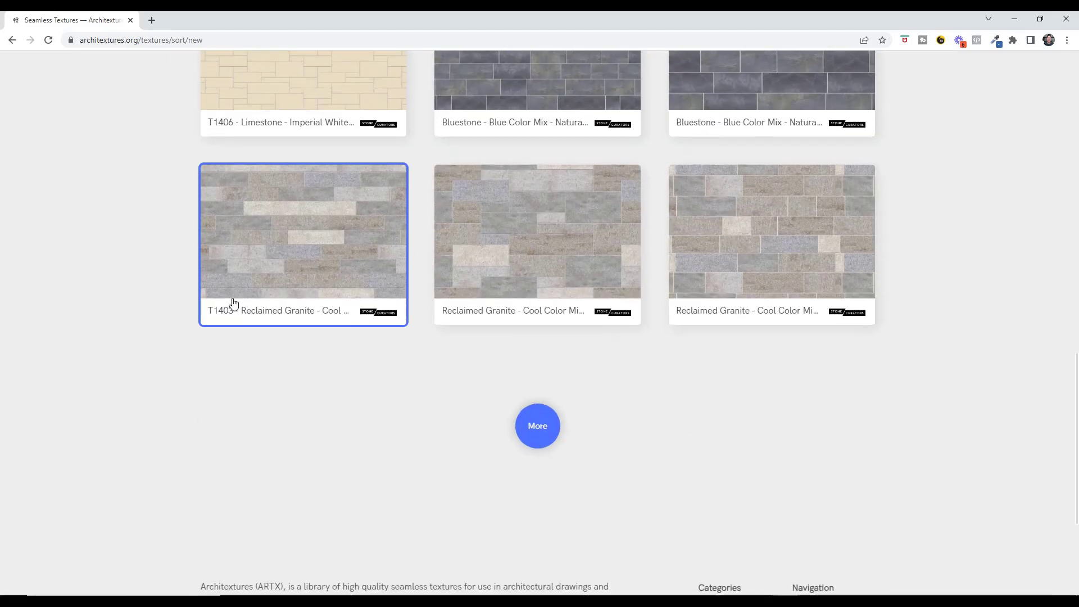
left_click(540, 427)
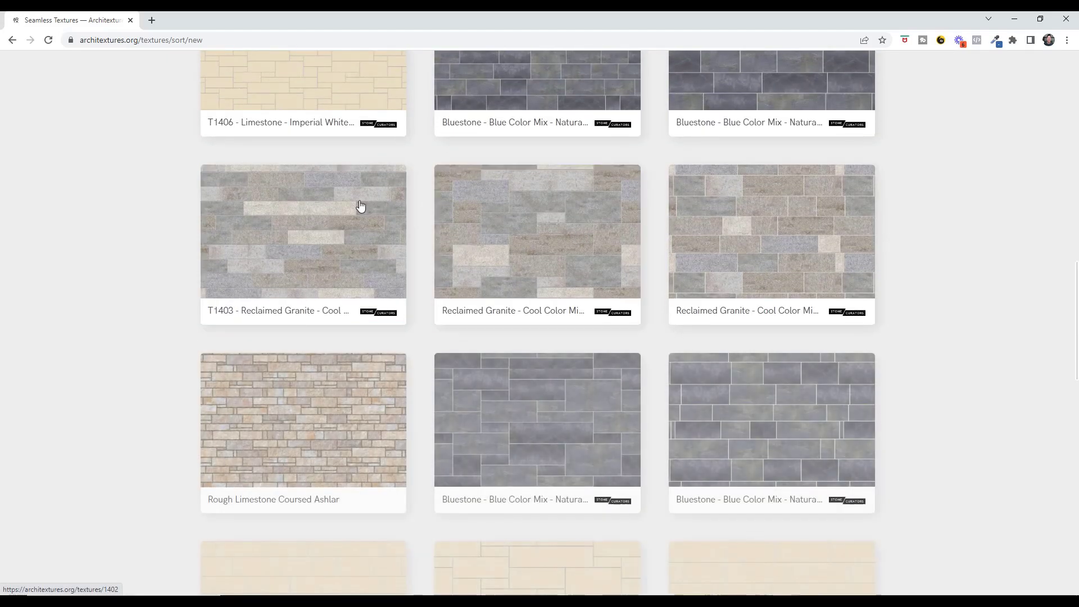
scroll(647, 393, "down", 3)
scroll(675, 360, "down", 7)
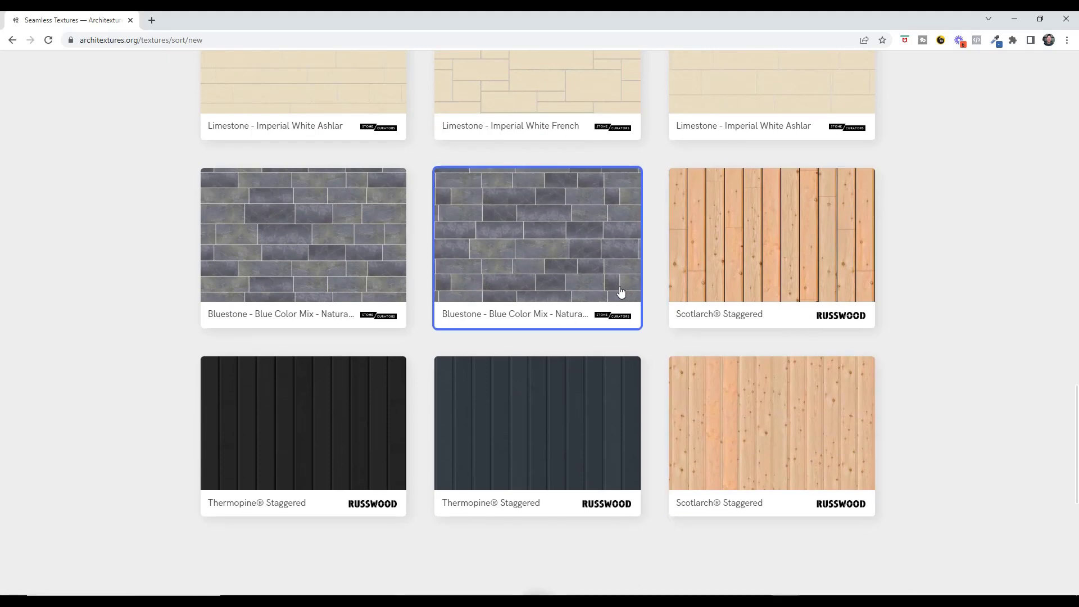
scroll(549, 345, "down", 5)
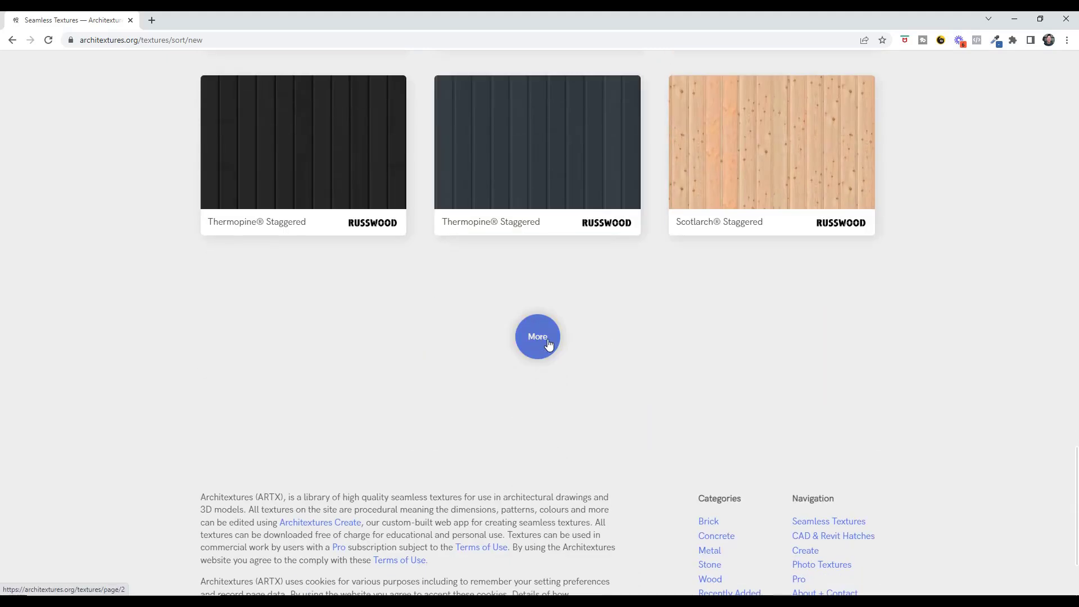
- Load two more batches of new textures with More and scroll through them
left_click(567, 320)
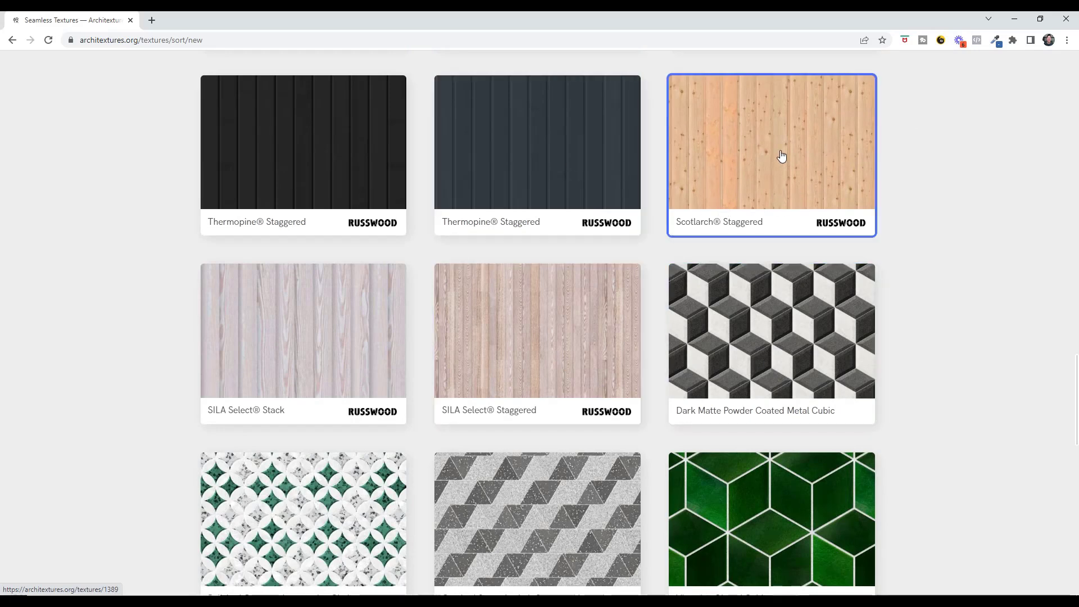
scroll(847, 141, "up", 2)
scroll(847, 253, "up", 3)
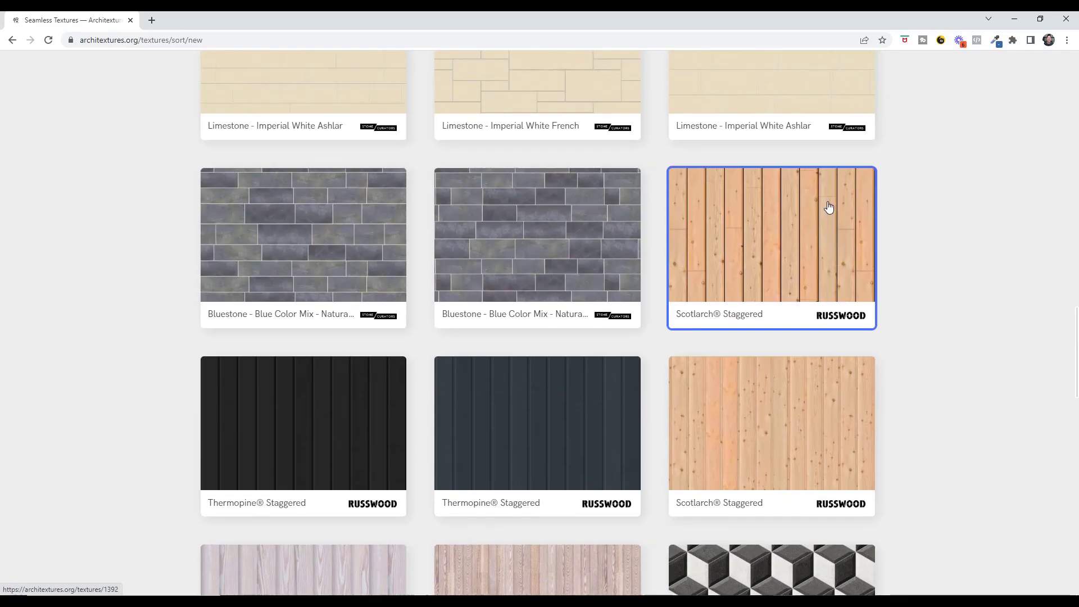
scroll(817, 251, "down", 10)
scroll(812, 248, "down", 5)
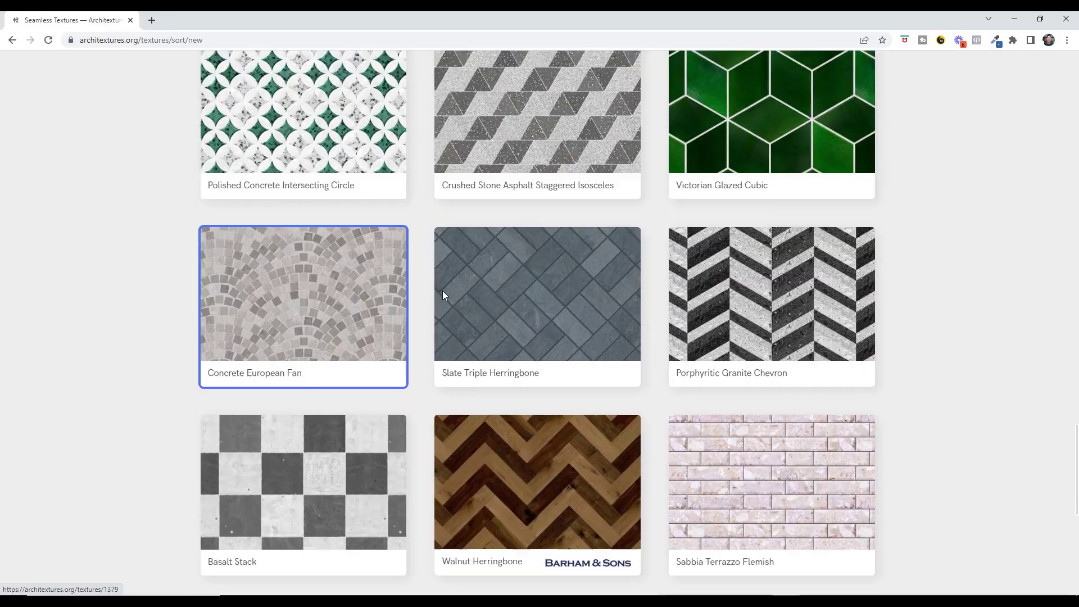
left_click(535, 475)
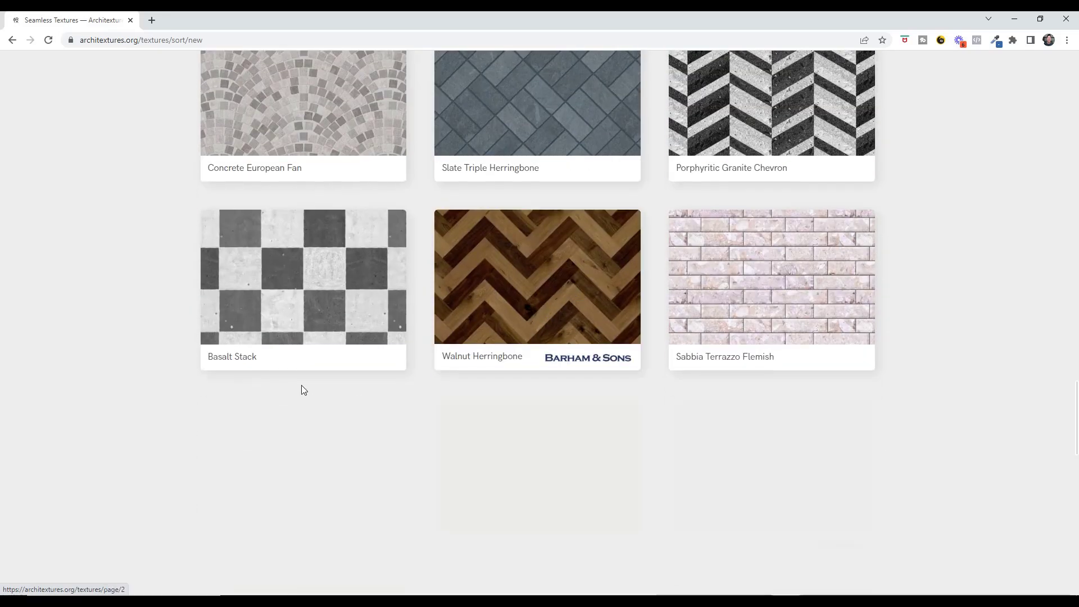
scroll(140, 339, "down", 6)
scroll(142, 337, "down", 4)
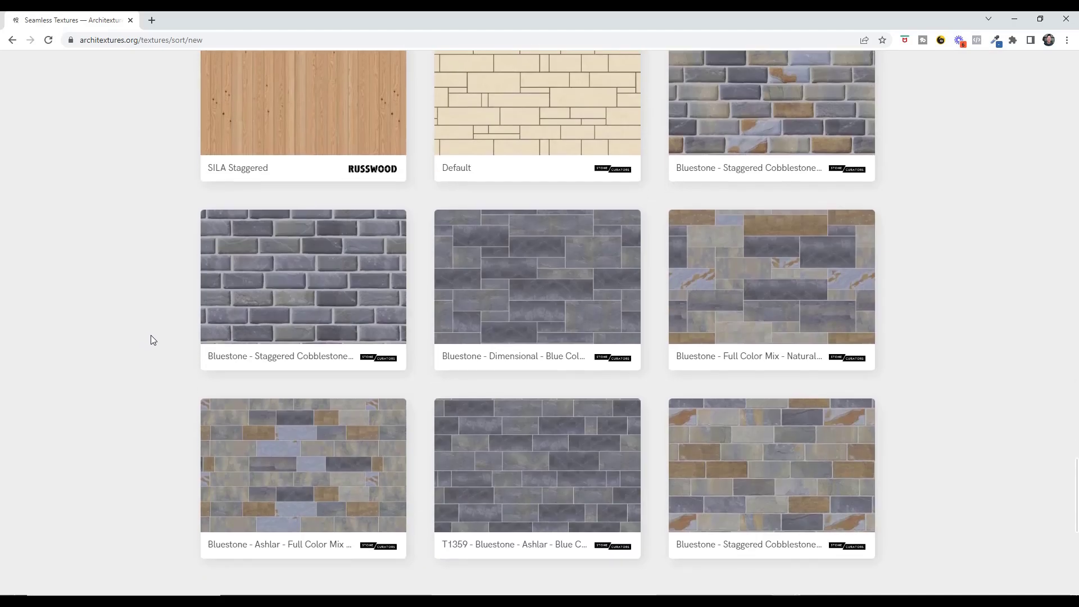
scroll(150, 337, "down", 4)
- Load further batches until Limestone Stack, In Situ Concrete Ashlar and Concrete appear
left_click(539, 443)
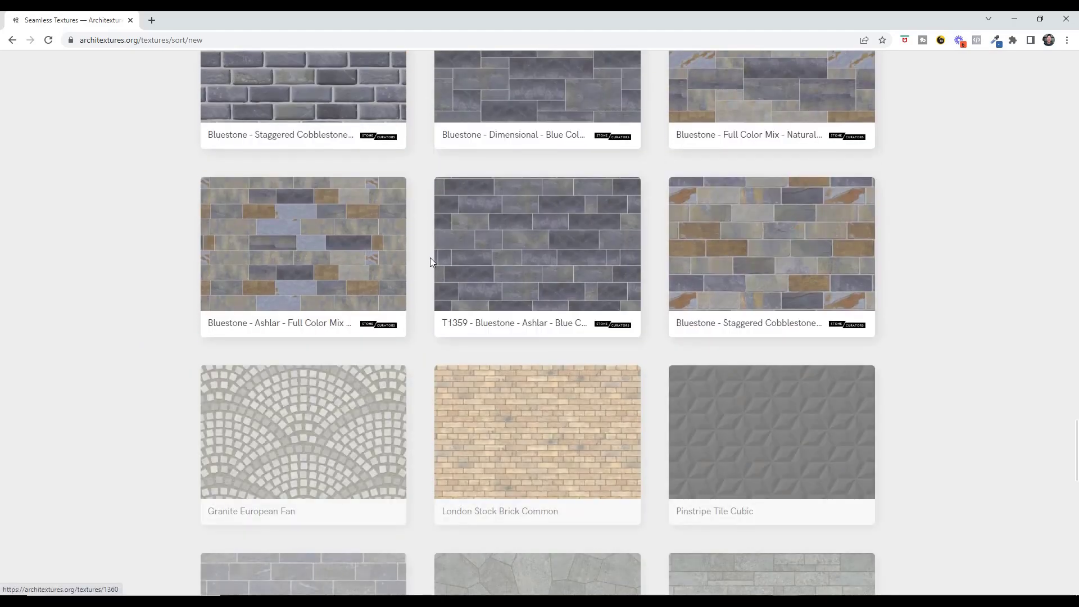
scroll(170, 356, "down", 2)
scroll(174, 352, "down", 4)
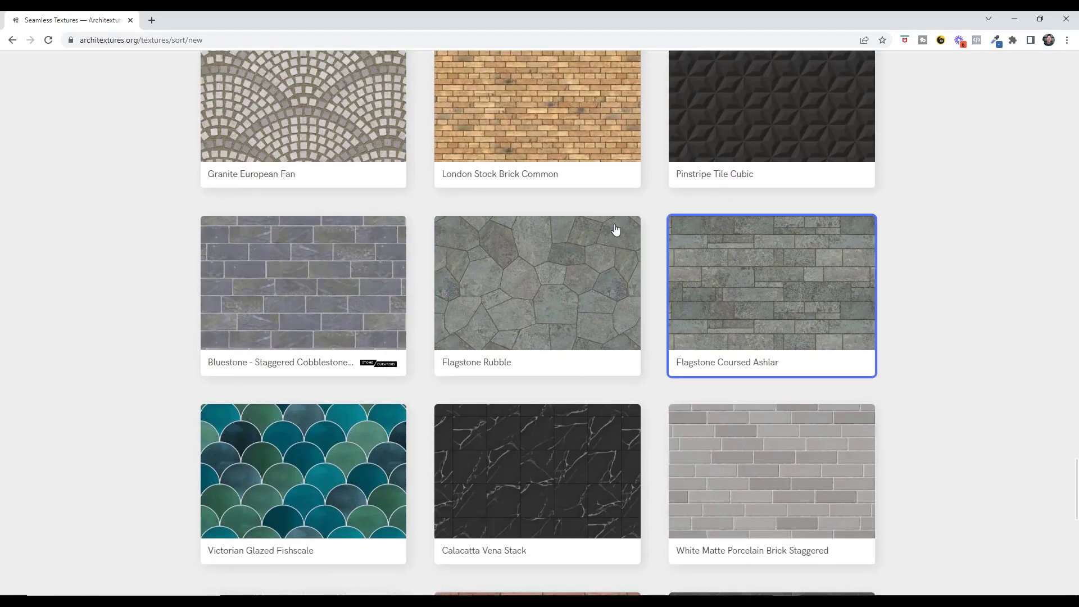
scroll(922, 397, "down", 3)
scroll(899, 360, "down", 5)
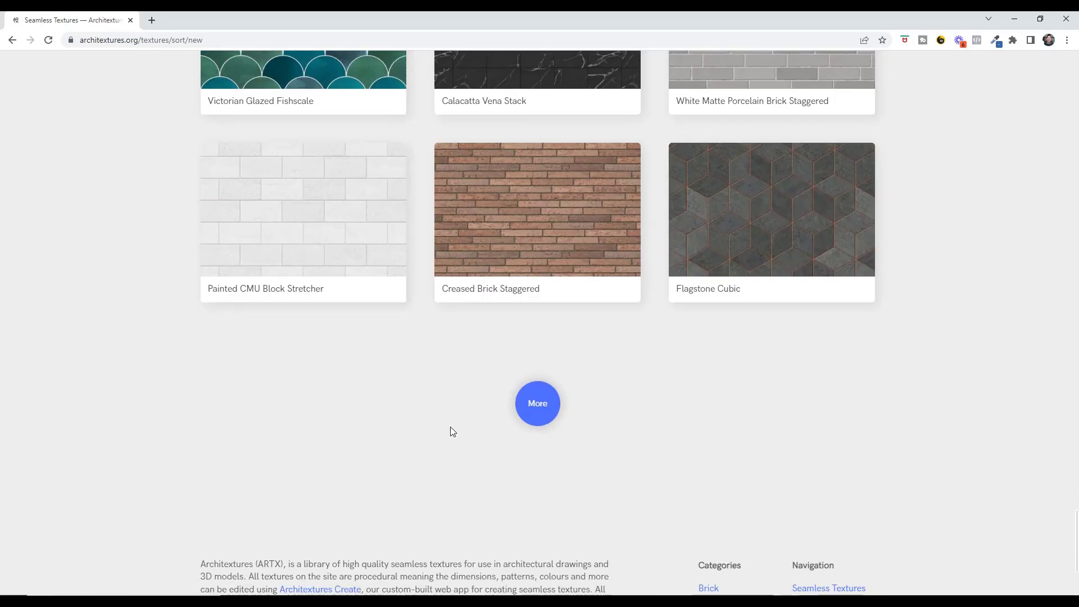
left_click(539, 408)
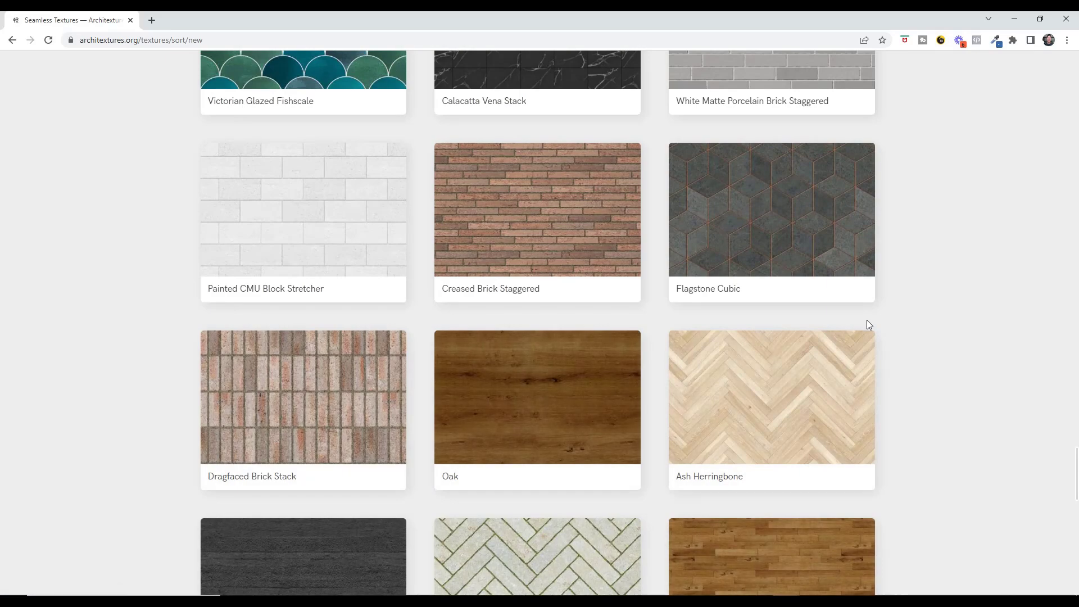
scroll(865, 328, "down", 6)
scroll(864, 335, "down", 4)
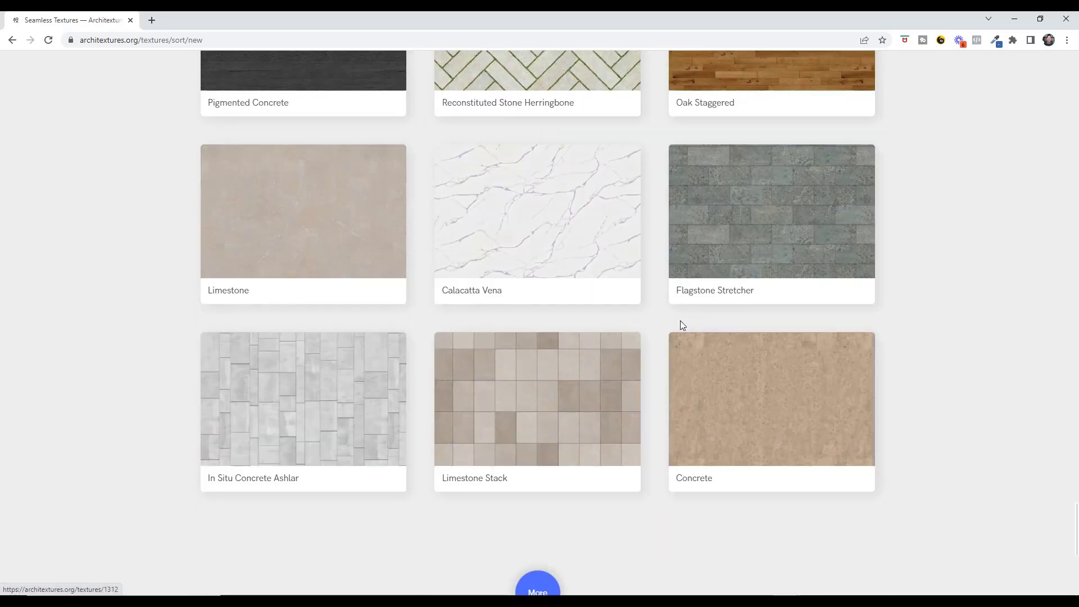
scroll(669, 332, "down", 5)
scroll(574, 321, "up", 3)
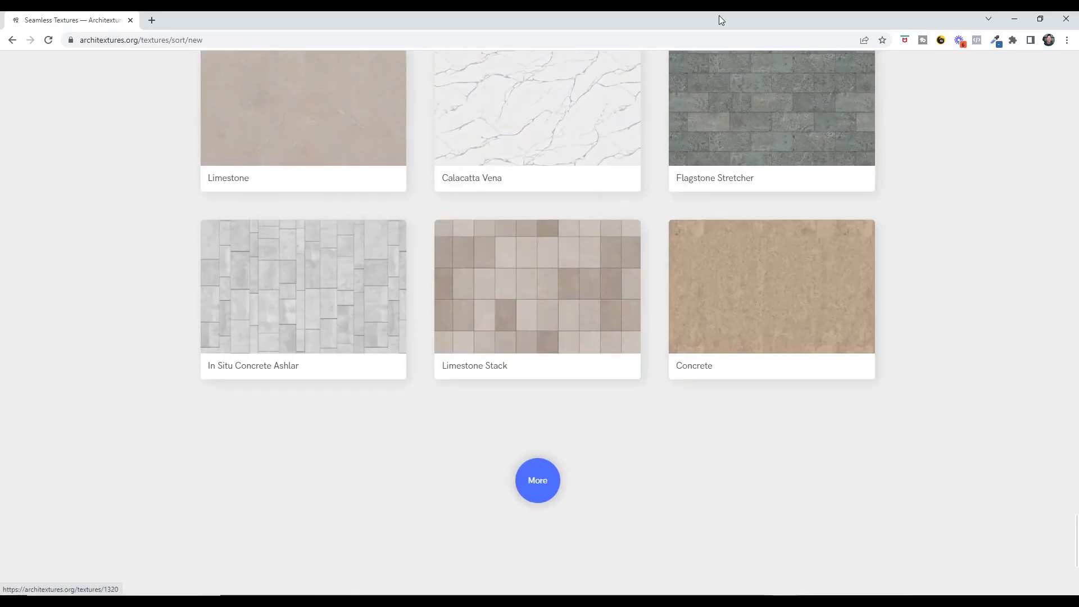